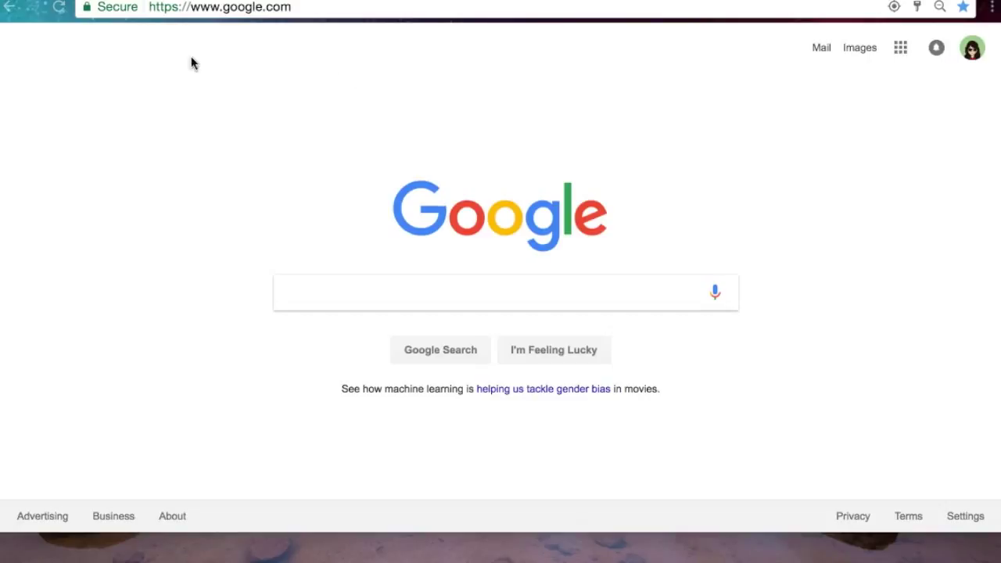
# Step: Create a new blank drawing from the address bar and title it INVENTION
pyautogui.click(202, 7)
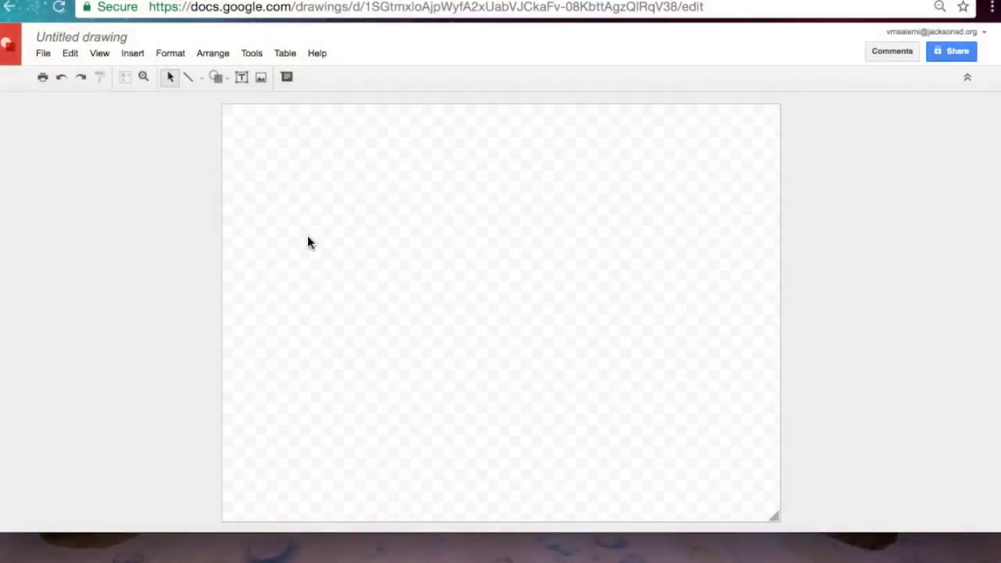
pyautogui.click(104, 38)
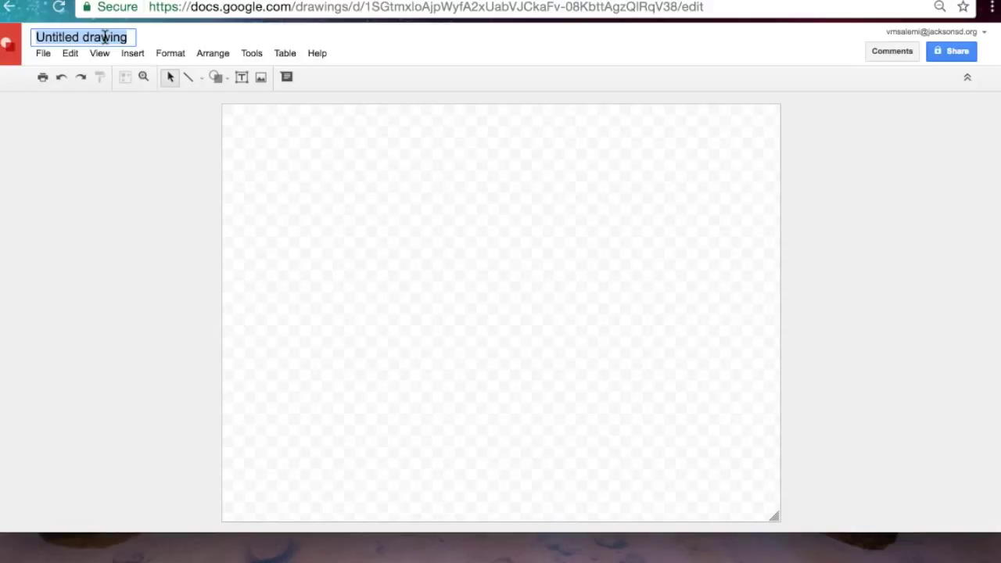
pyautogui.write('INVENTION')
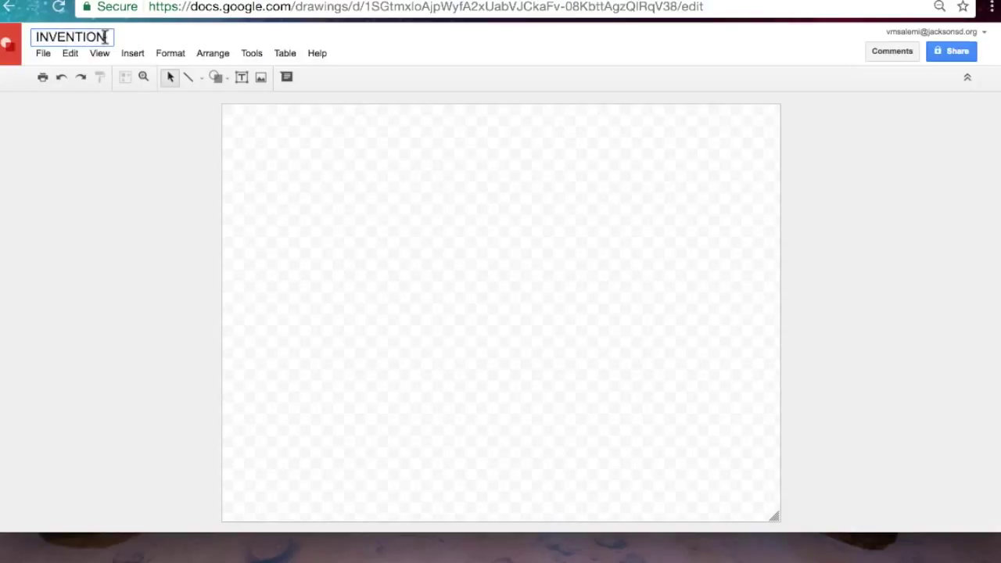
# Step: Confirm the INVENTION title and zoom the blank canvas out and in a few times
pyautogui.click(143, 77)
pyautogui.click(424, 233)
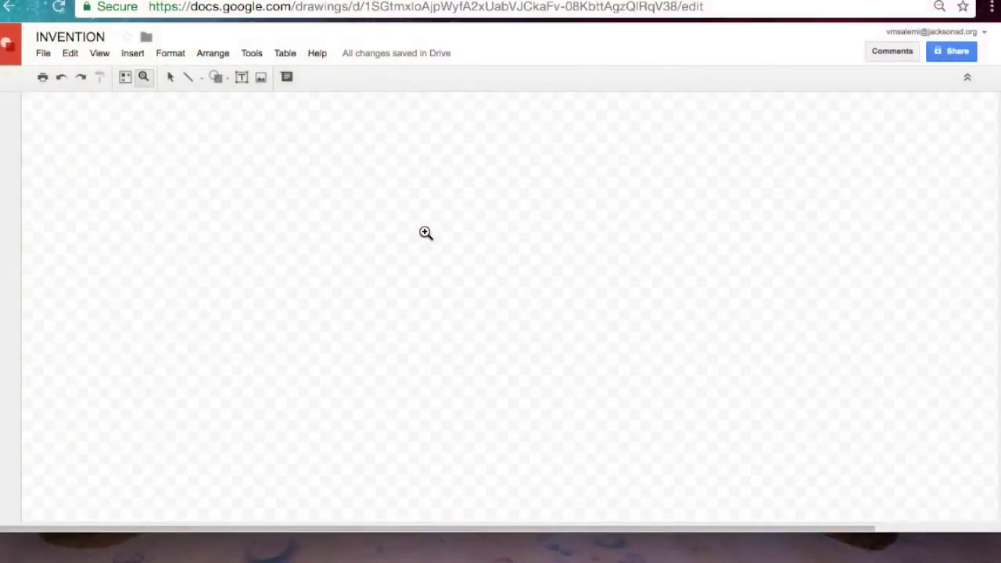
pyautogui.keyDown('shift'); pyautogui.click(469, 271); pyautogui.keyUp('shift')
pyautogui.keyDown('shift'); pyautogui.click(469, 271); pyautogui.keyUp('shift')
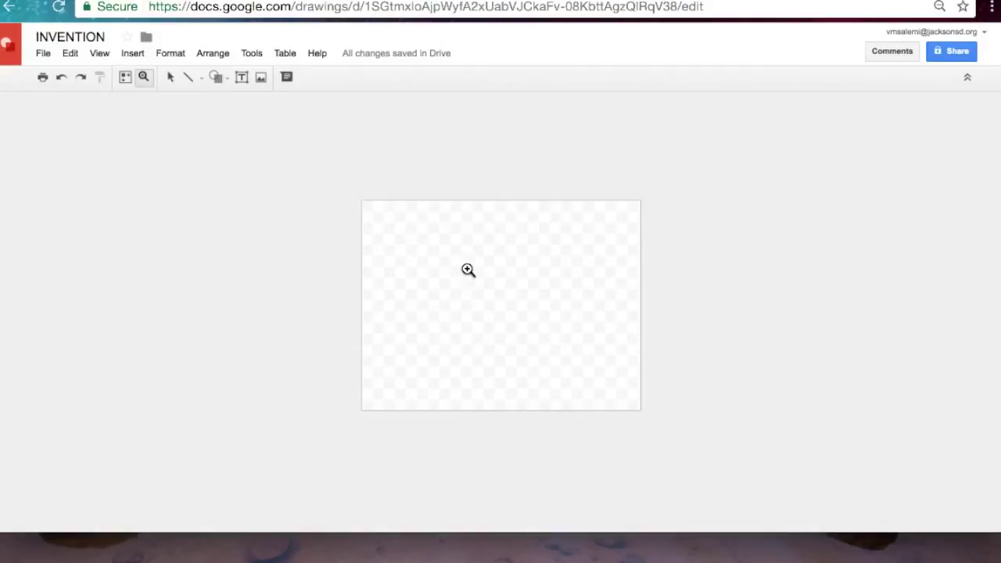
pyautogui.click(490, 282)
pyautogui.click(491, 282)
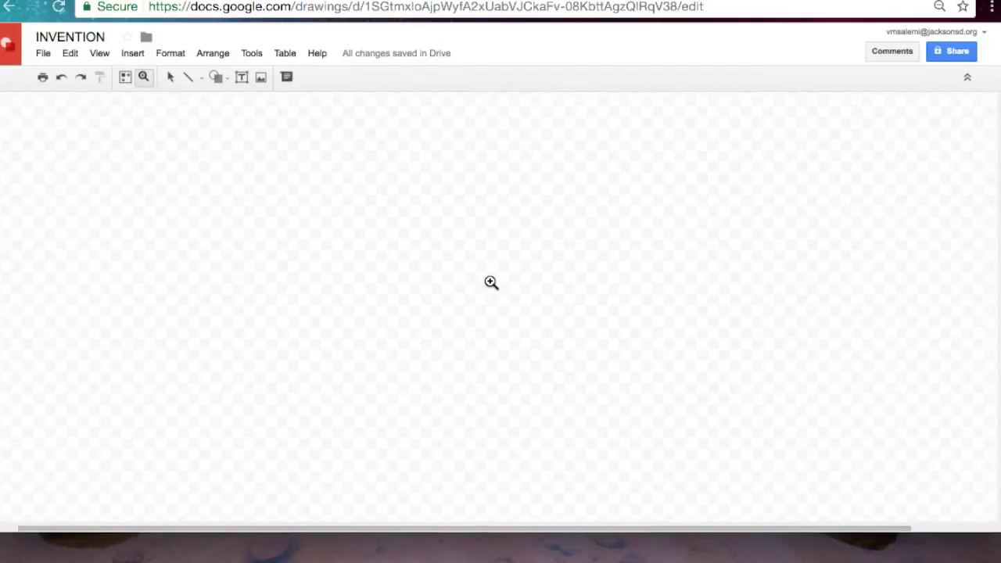
pyautogui.keyDown('shift'); pyautogui.click(491, 282); pyautogui.keyUp('shift')
pyautogui.keyDown('shift'); pyautogui.click(492, 283); pyautogui.keyUp('shift')
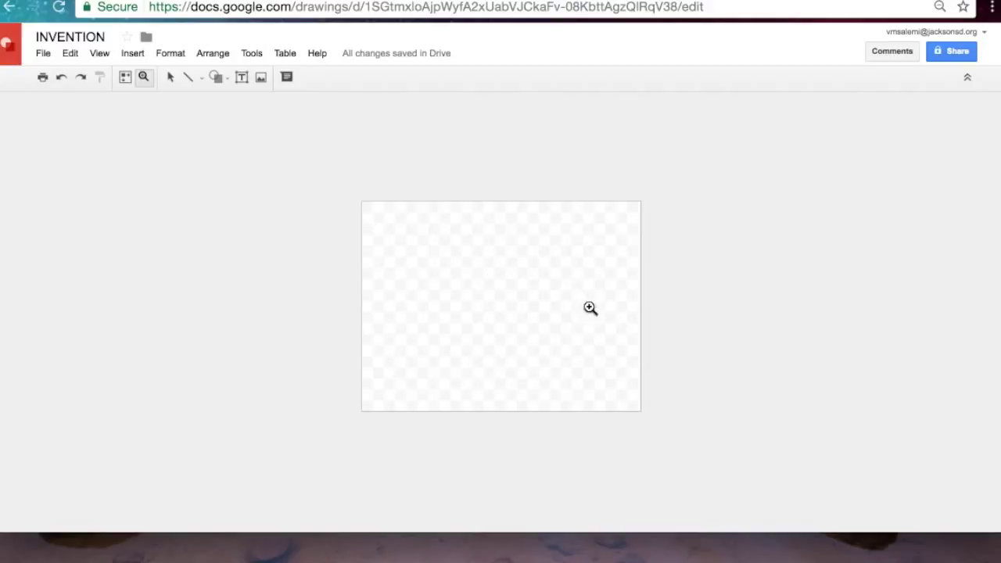
# Step: Keep zooming until the page fills most of the view, then return to the Select tool
pyautogui.keyDown('shift'); pyautogui.click(454, 263); pyautogui.keyUp('shift')
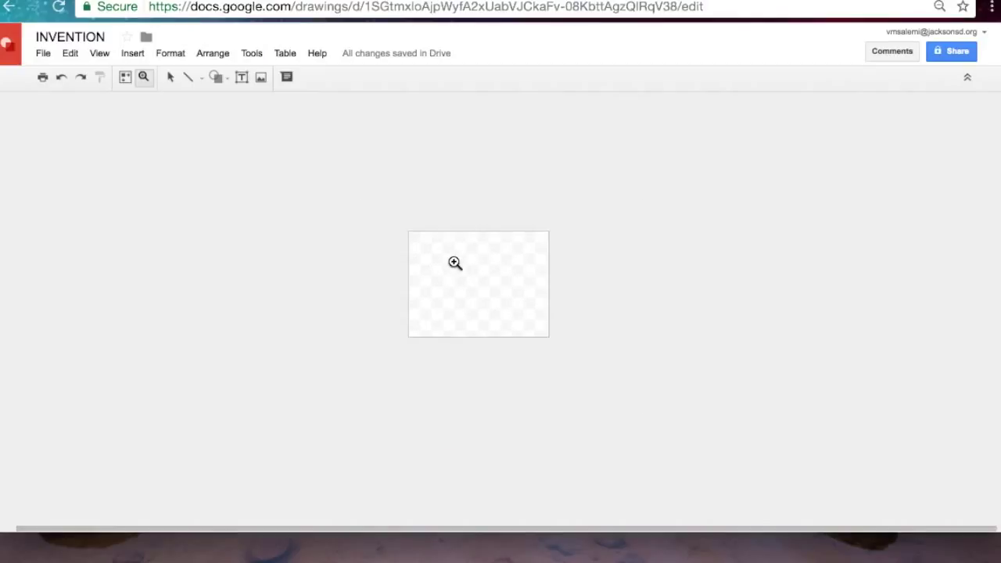
pyautogui.click(454, 262)
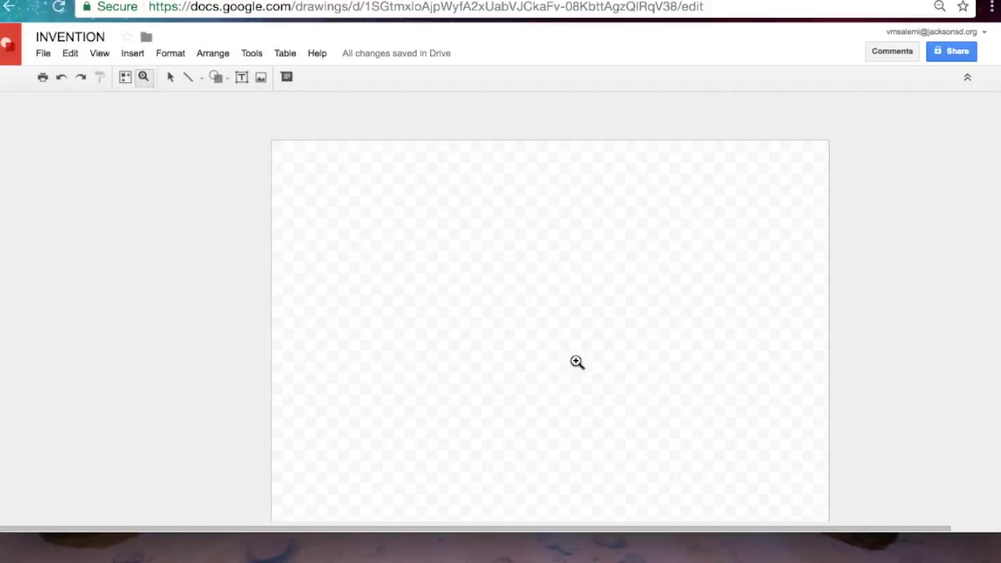
pyautogui.click(540, 347)
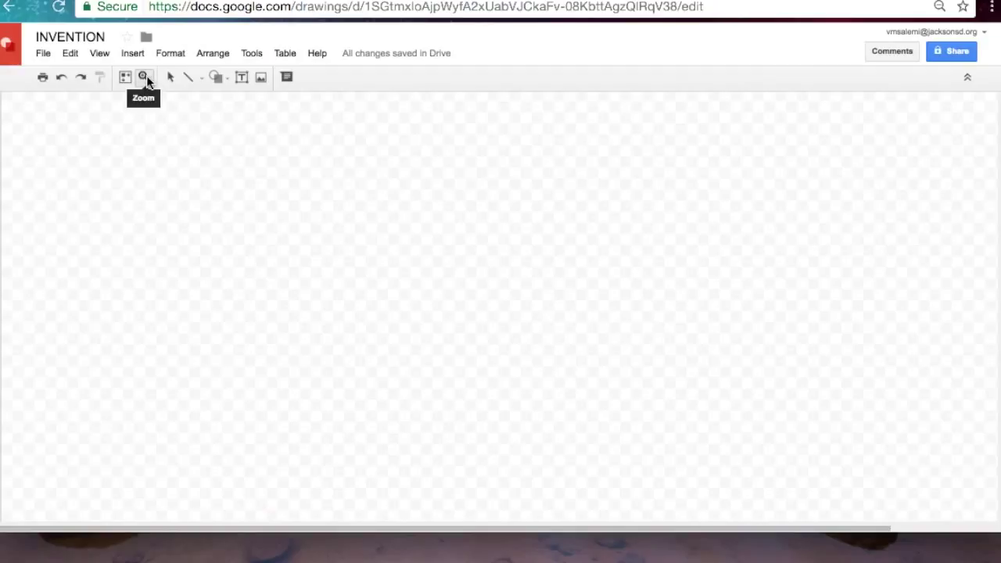
pyautogui.keyDown('shift'); pyautogui.click(419, 256); pyautogui.keyUp('shift')
pyautogui.keyDown('shift'); pyautogui.click(418, 256); pyautogui.keyUp('shift')
pyautogui.click(418, 256)
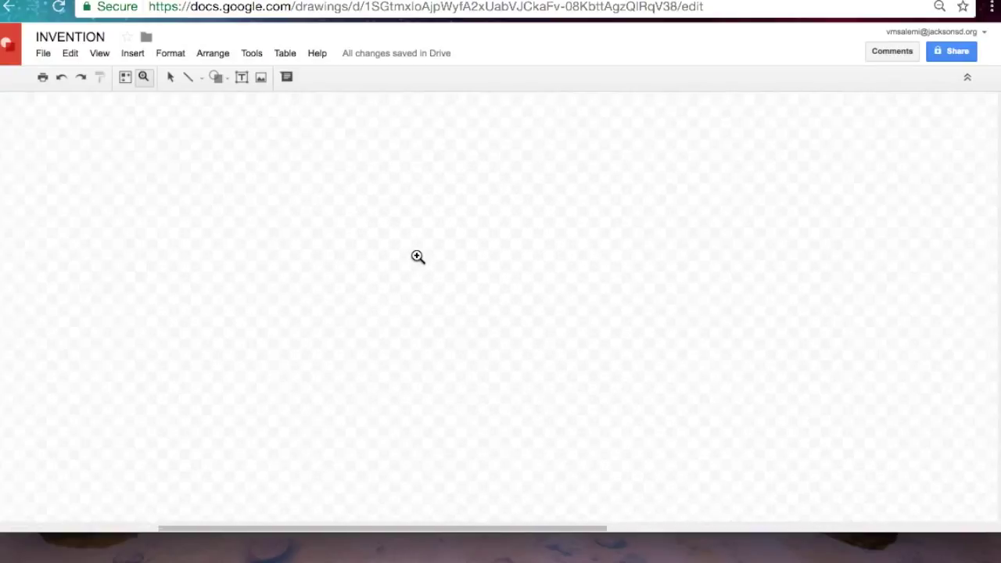
pyautogui.keyDown('shift'); pyautogui.click(418, 257); pyautogui.keyUp('shift')
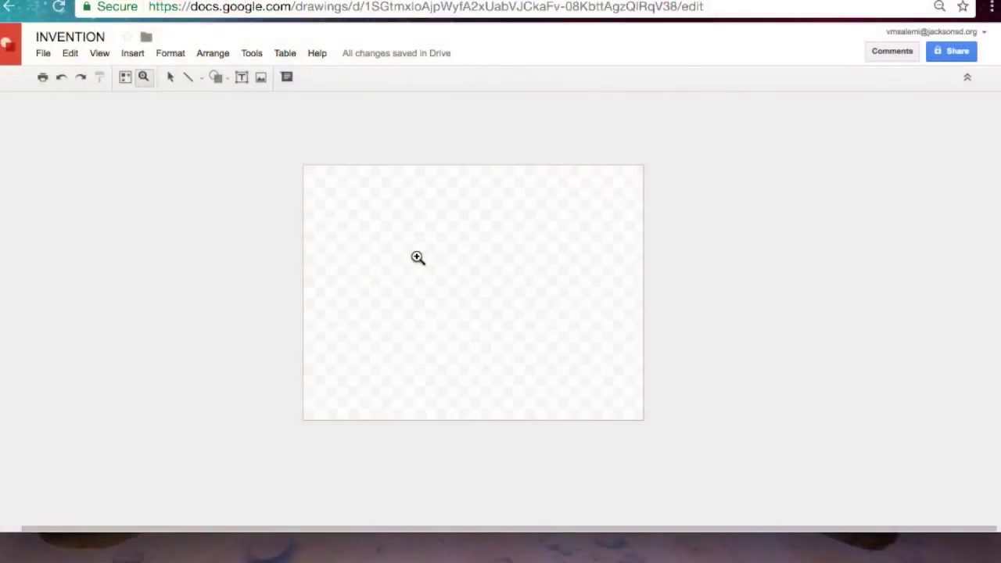
pyautogui.click(417, 257)
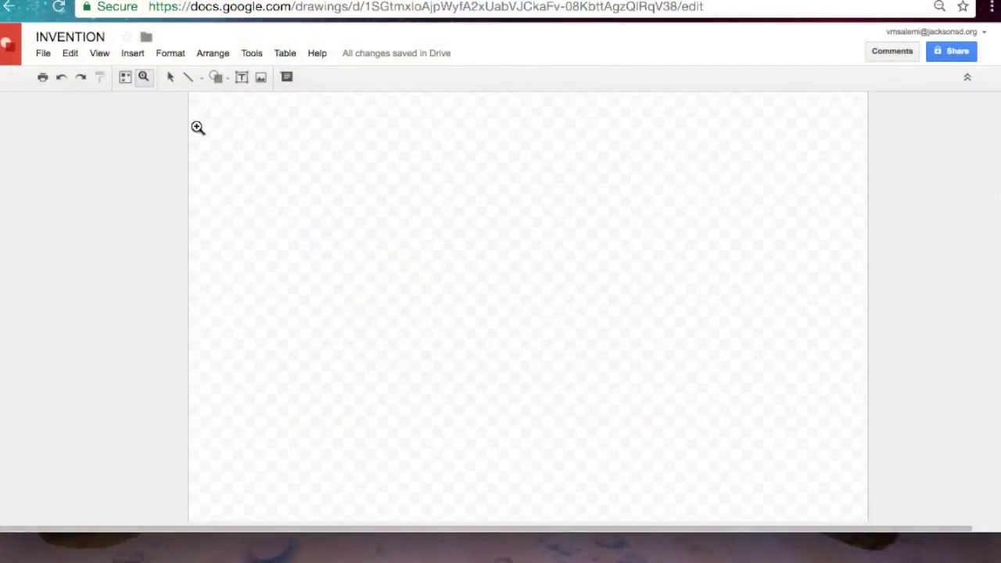
pyautogui.click(148, 83)
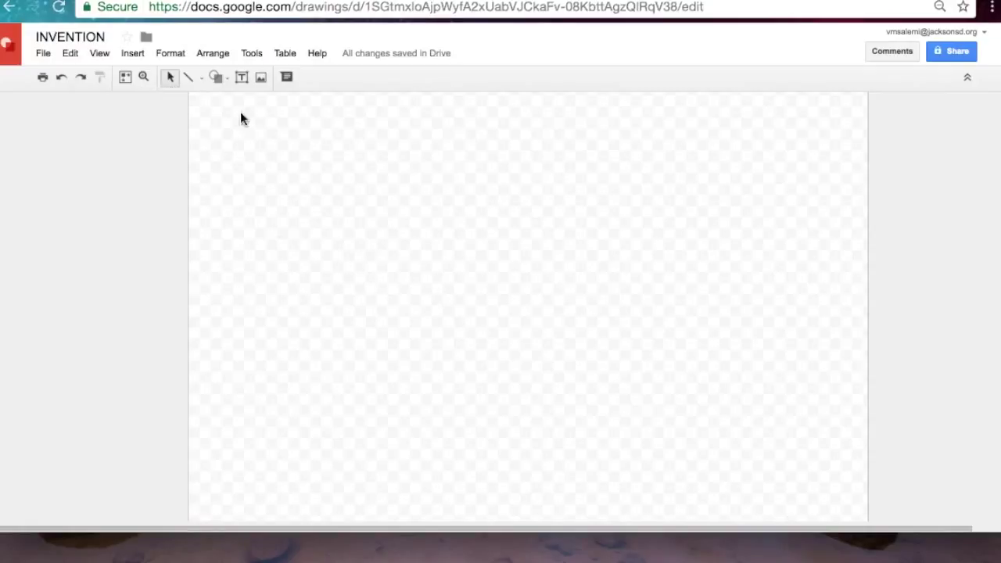
# Step: Look over the line types, then bring up the Shape menu's Shapes palette
pyautogui.click(201, 81)
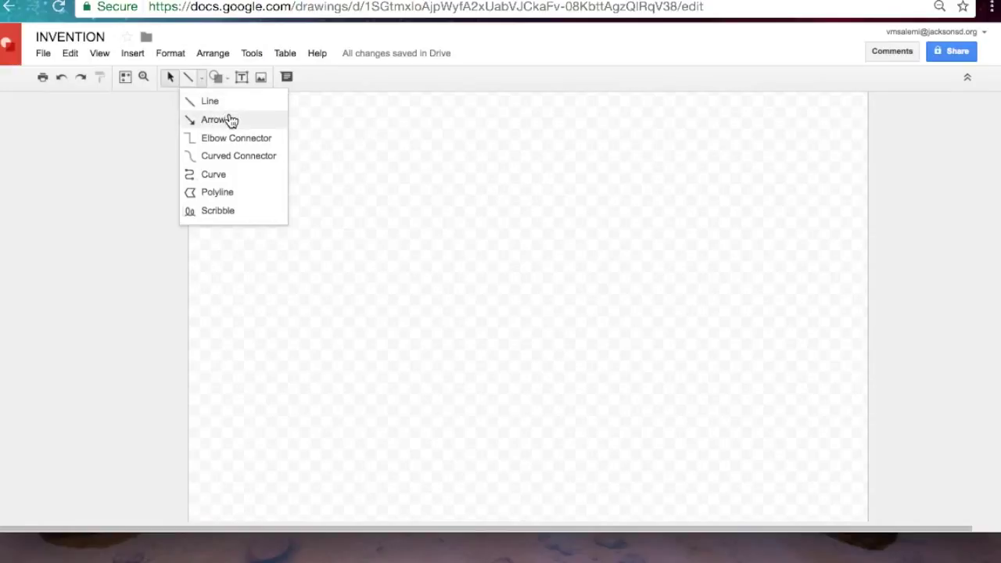
pyautogui.click(223, 77)
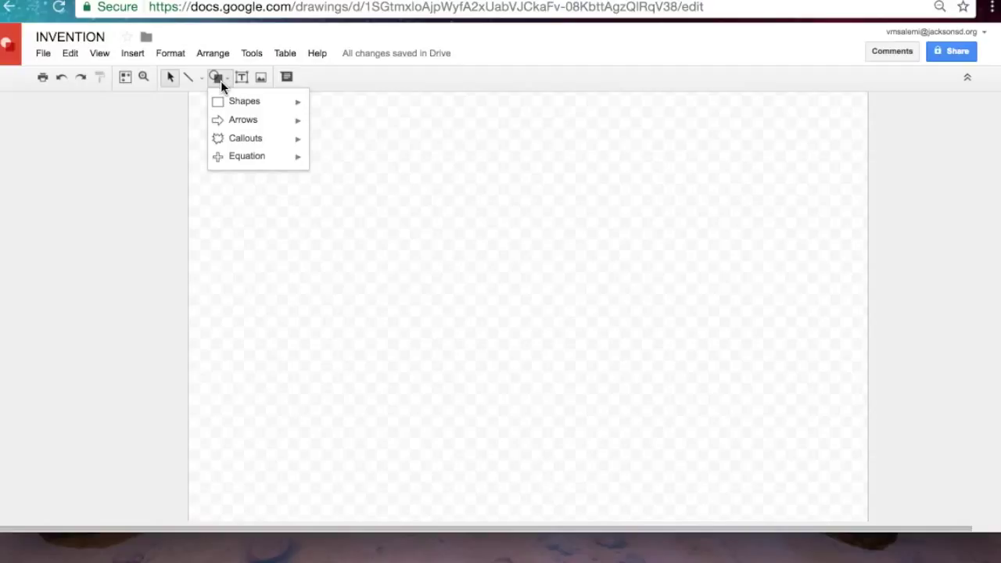
pyautogui.moveTo(232, 107)
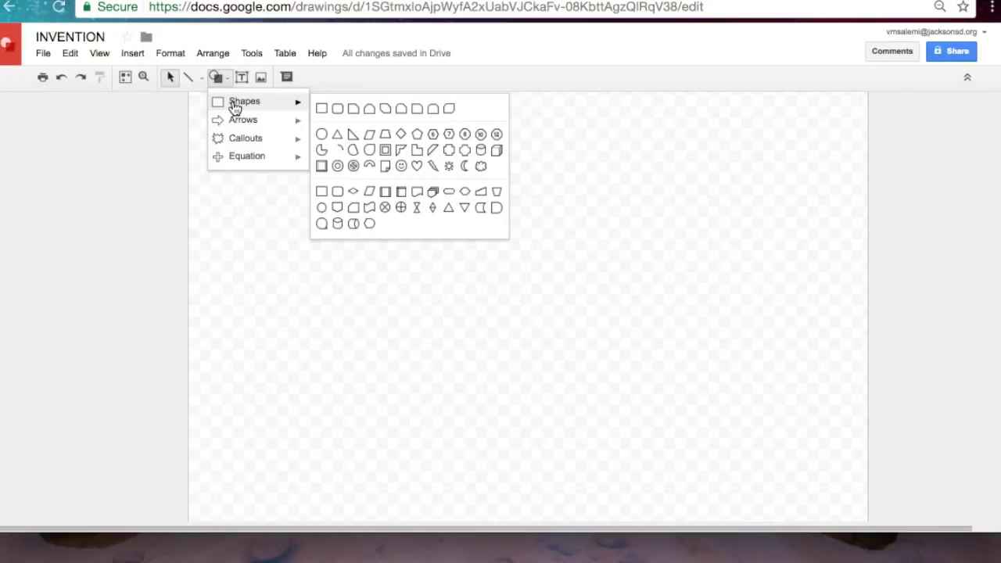
# Step: Draw a square near the upper left, filled black with a yellow border
pyautogui.click(321, 109)
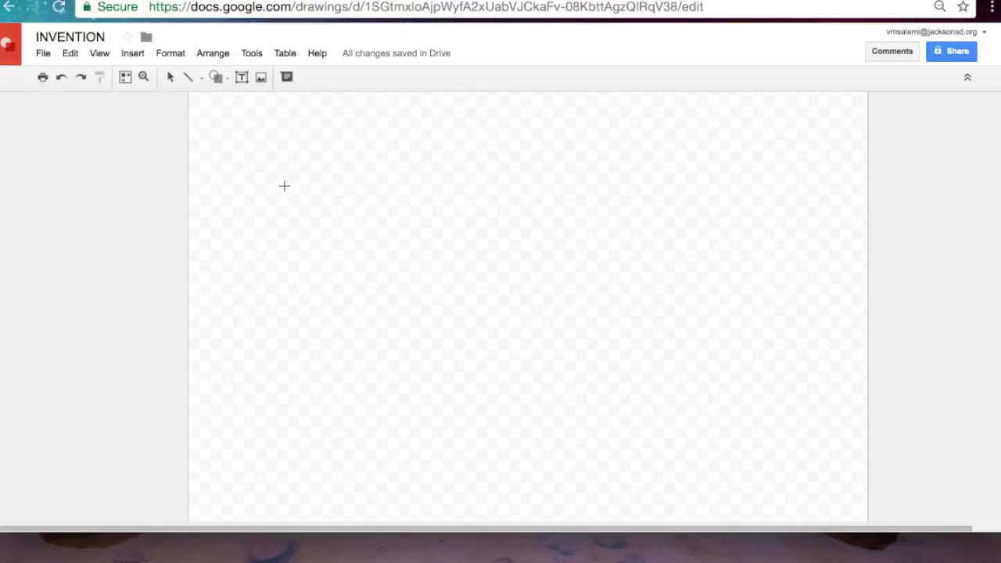
pyautogui.moveTo(284, 185); pyautogui.dragTo(389, 290)
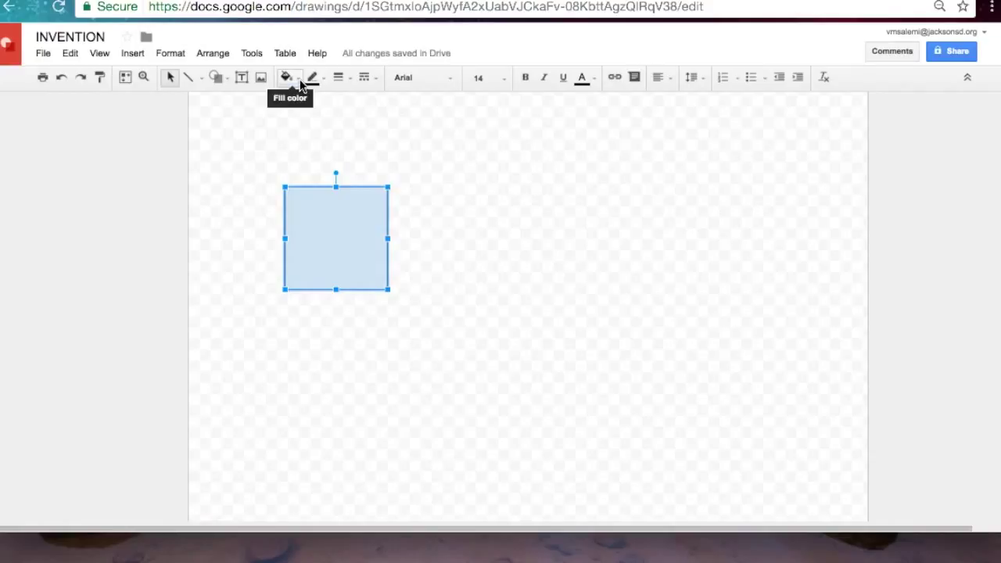
pyautogui.click(299, 81)
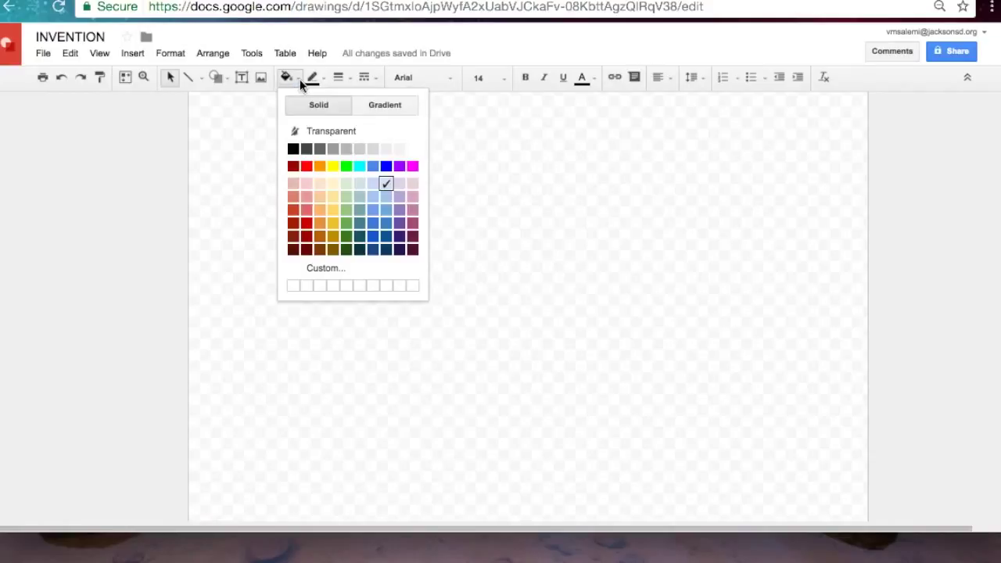
pyautogui.click(292, 148)
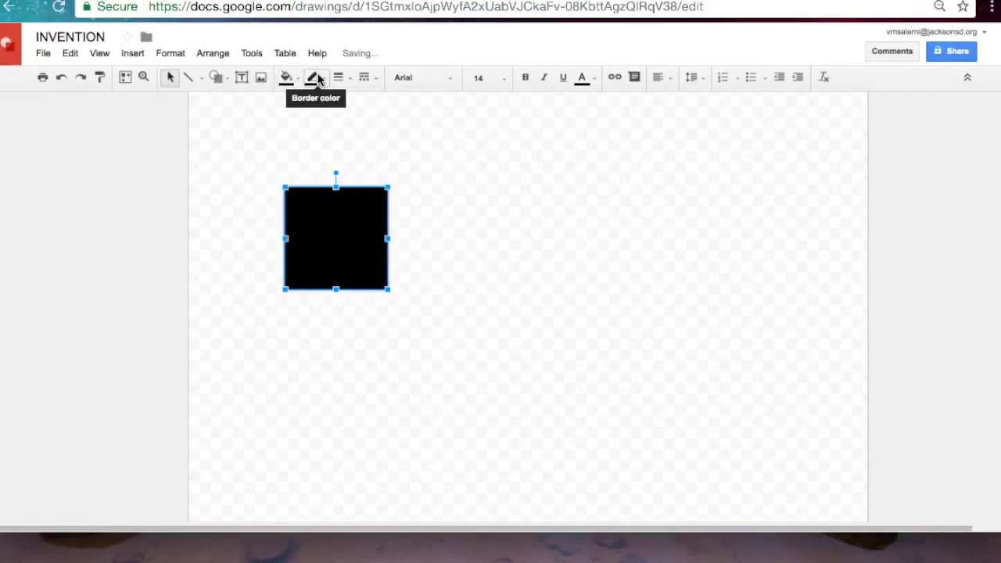
pyautogui.click(320, 76)
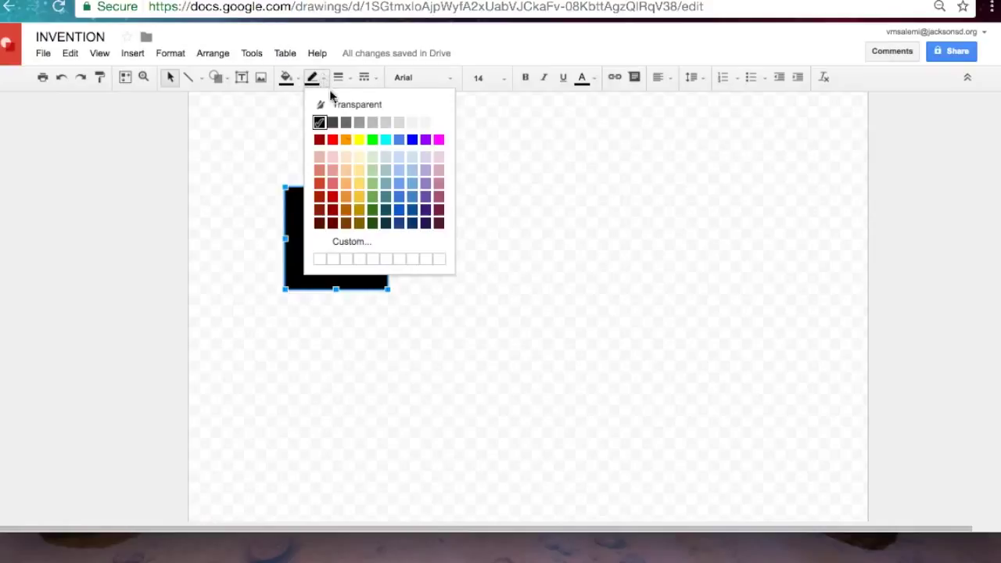
pyautogui.click(359, 141)
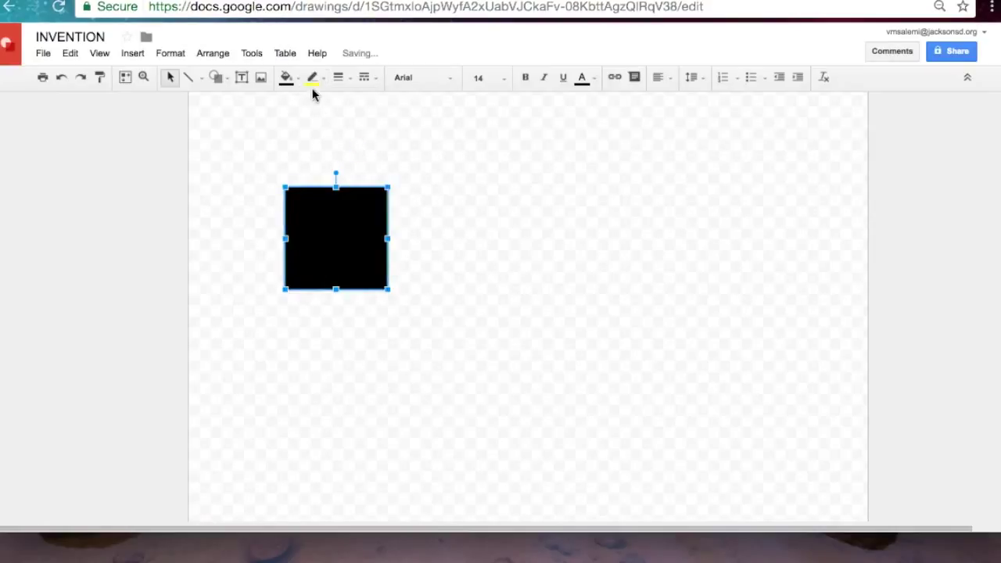
pyautogui.click(381, 151)
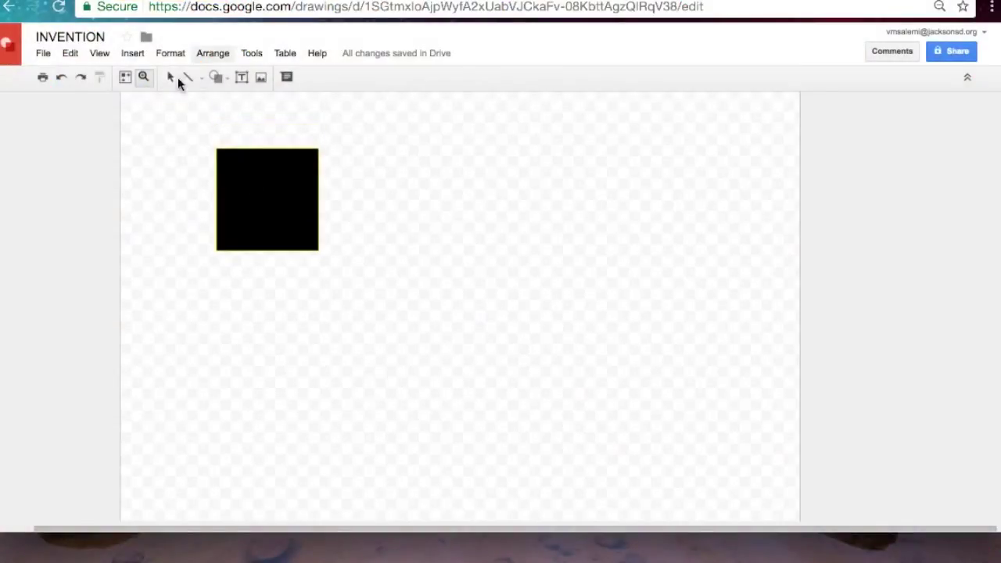
# Step: Draw a light gray cylinder to the right of the square as the robot's head
pyautogui.click(219, 75)
pyautogui.moveTo(232, 101)
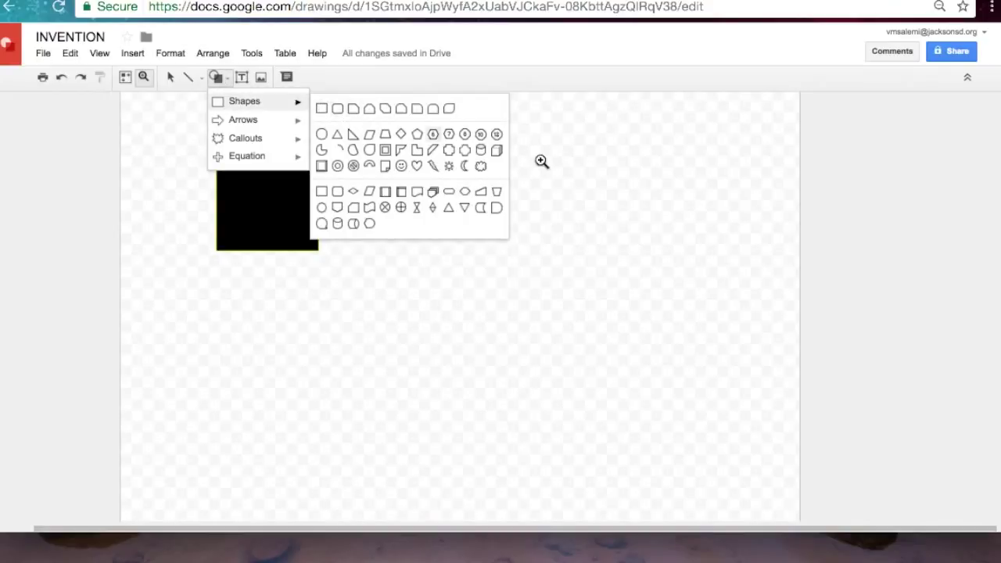
pyautogui.click(483, 157)
pyautogui.moveTo(423, 137); pyautogui.dragTo(525, 249)
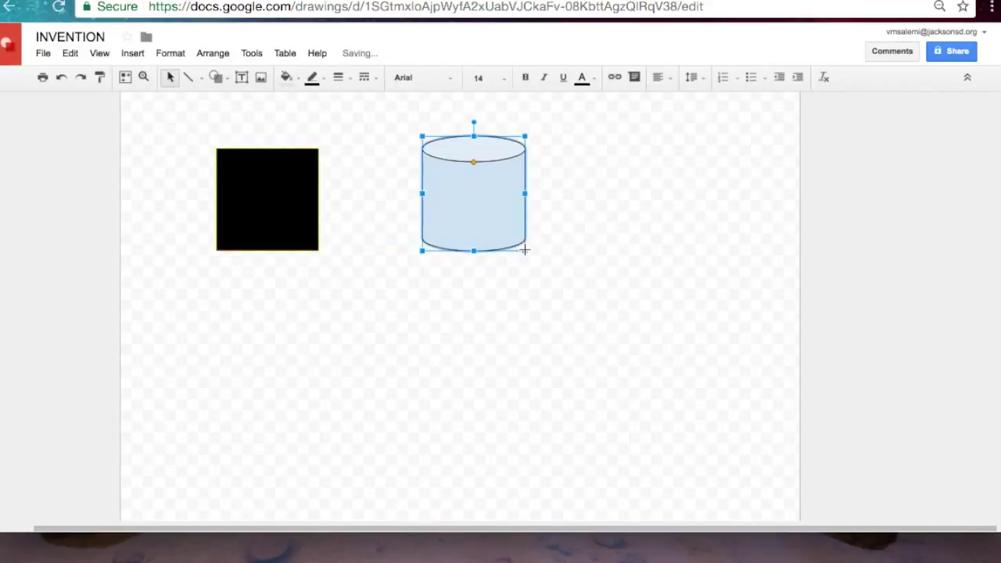
pyautogui.click(298, 82)
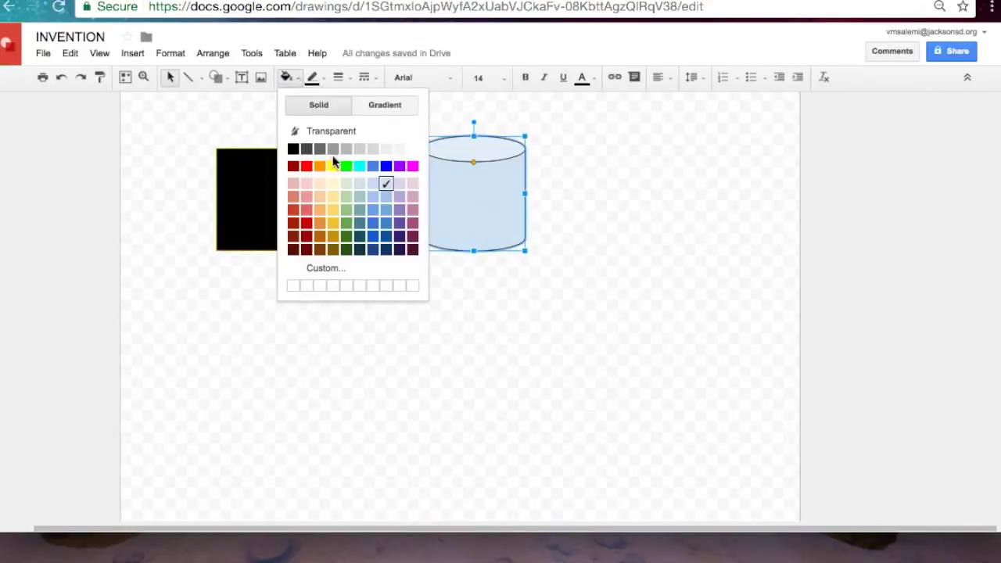
pyautogui.click(360, 149)
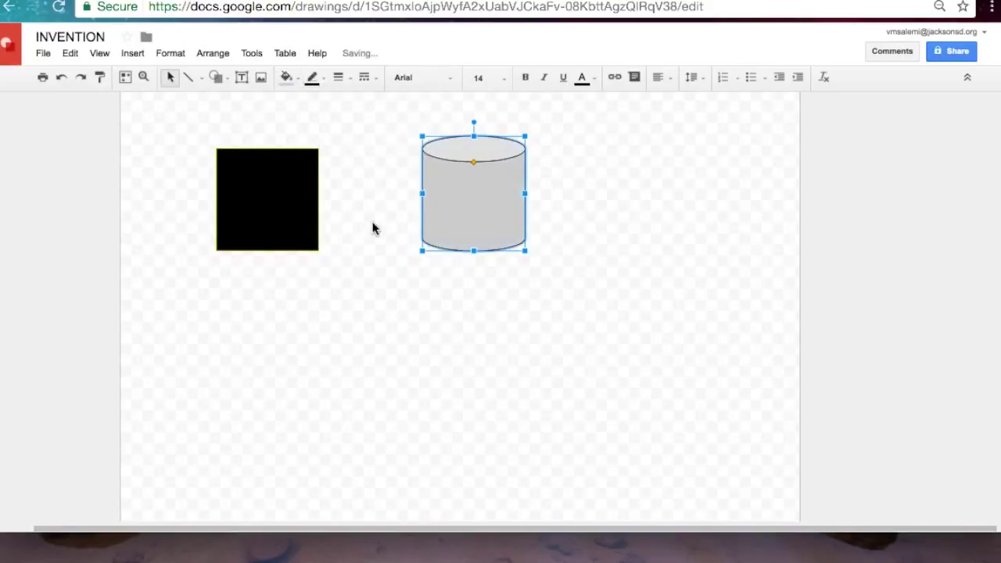
pyautogui.click(389, 166)
pyautogui.click(219, 76)
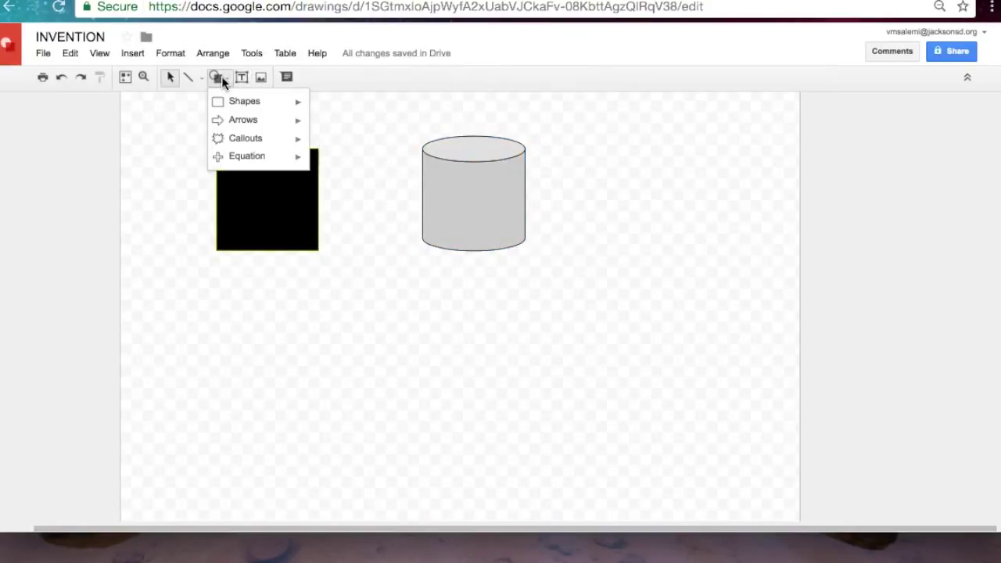
pyautogui.moveTo(236, 98)
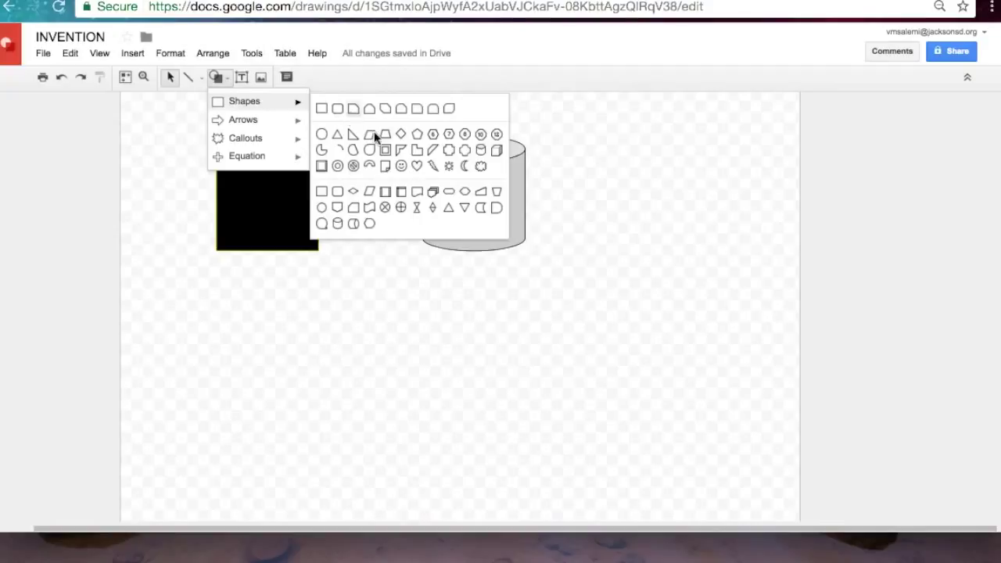
# Step: Draw a smiley face on the cylinder and resize it to fill the head
pyautogui.click(401, 167)
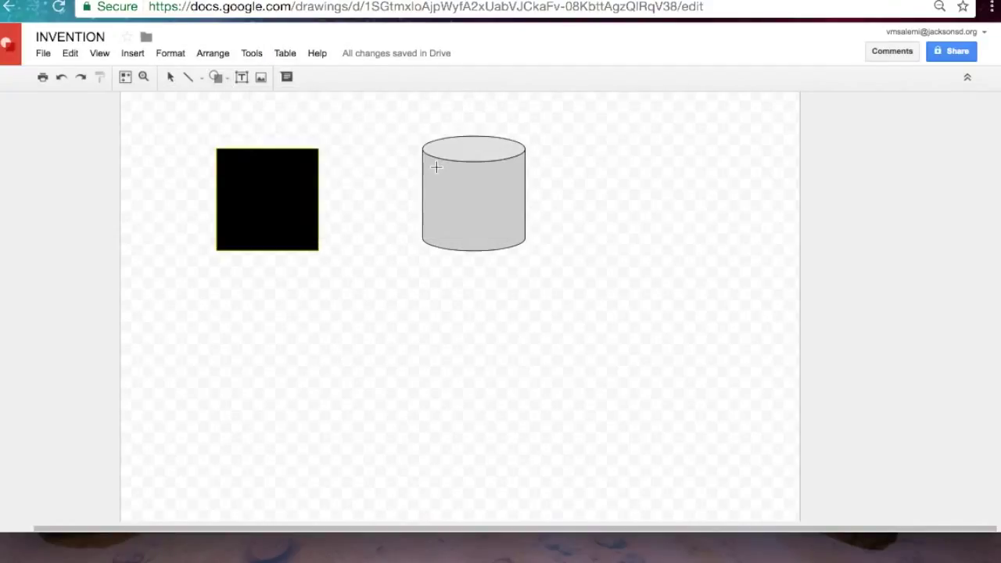
pyautogui.moveTo(439, 162); pyautogui.dragTo(514, 234)
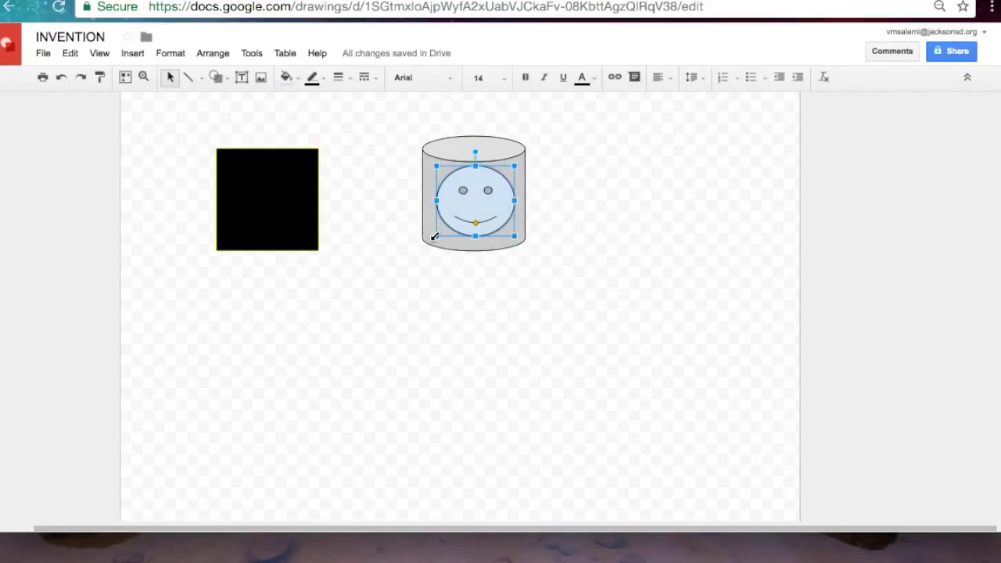
pyautogui.moveTo(433, 241); pyautogui.dragTo(427, 248)
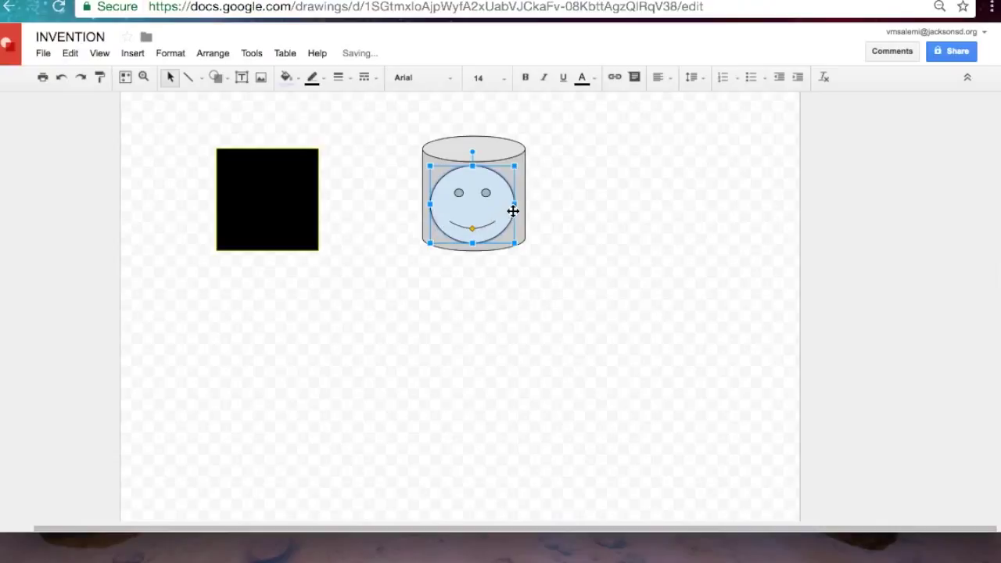
pyautogui.moveTo(515, 205); pyautogui.dragTo(520, 205)
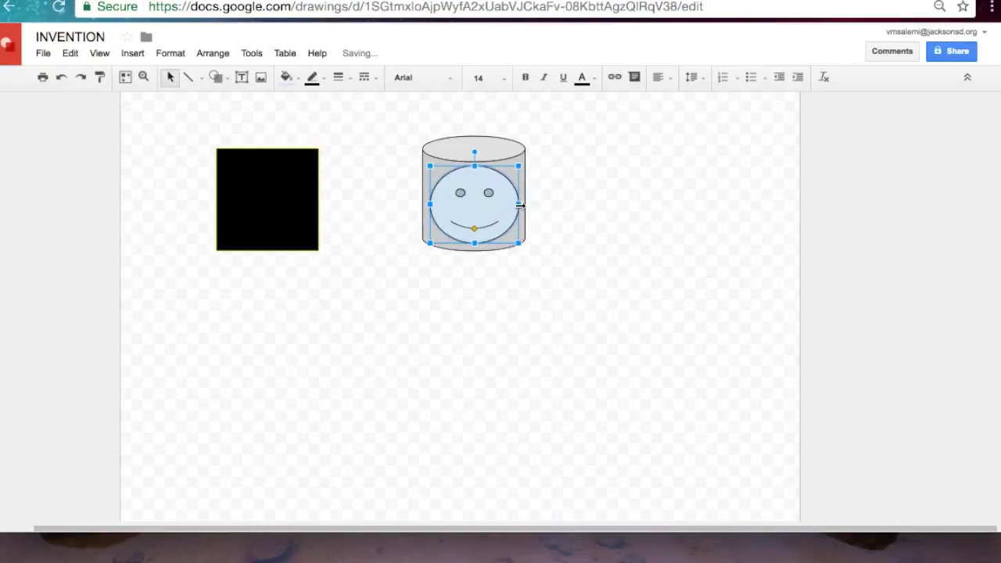
# Step: Try grey, yellow, gradient and red fills on the smiley, settling on light orange
pyautogui.click(305, 81)
pyautogui.click(372, 154)
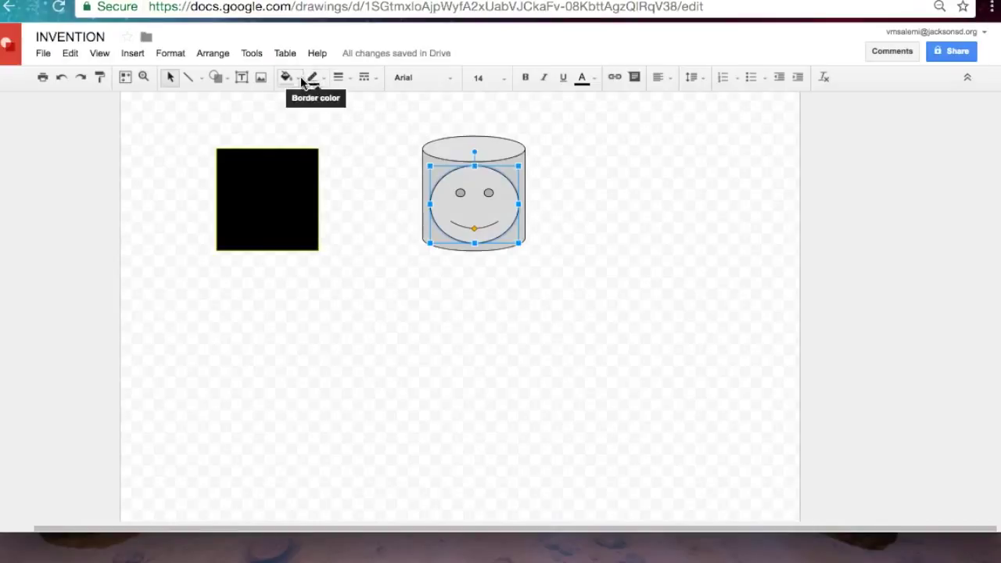
pyautogui.click(302, 79)
pyautogui.click(333, 165)
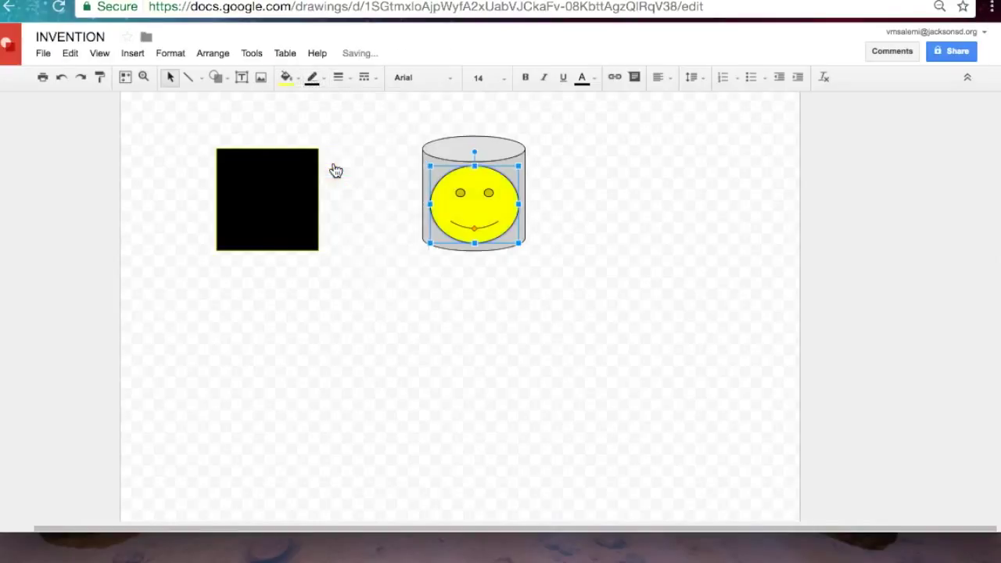
pyautogui.click(295, 82)
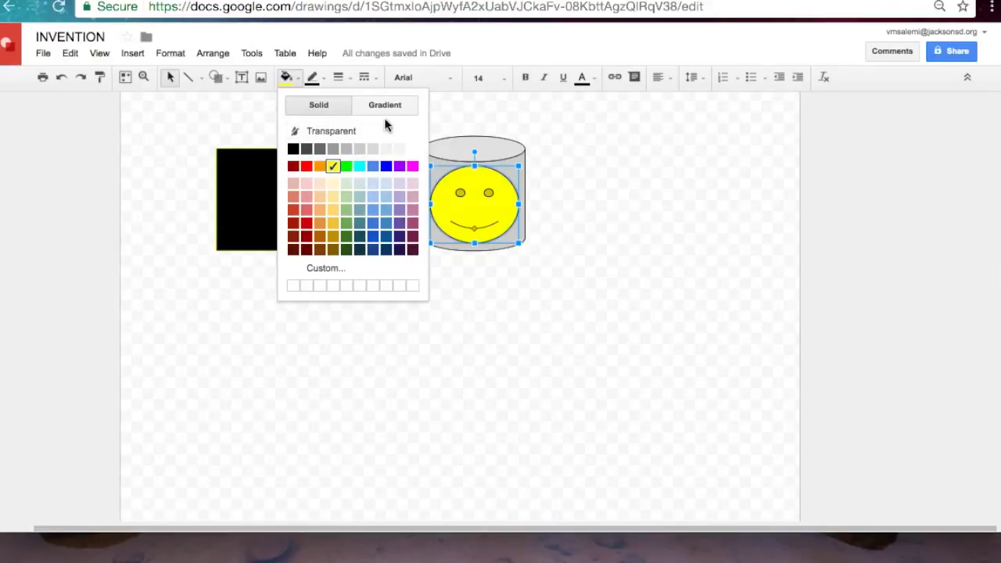
pyautogui.click(386, 106)
pyautogui.click(338, 193)
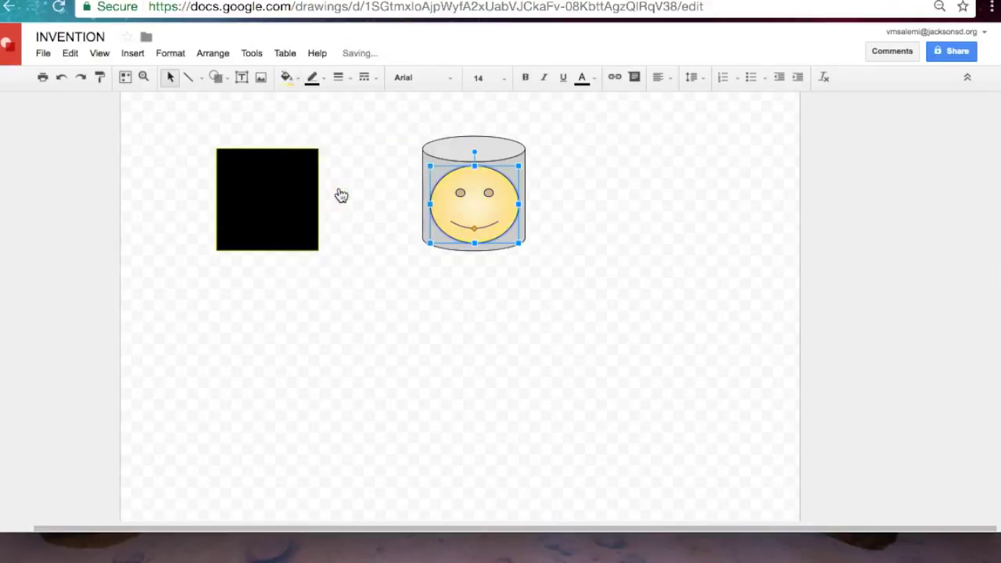
pyautogui.click(289, 78)
pyautogui.click(302, 218)
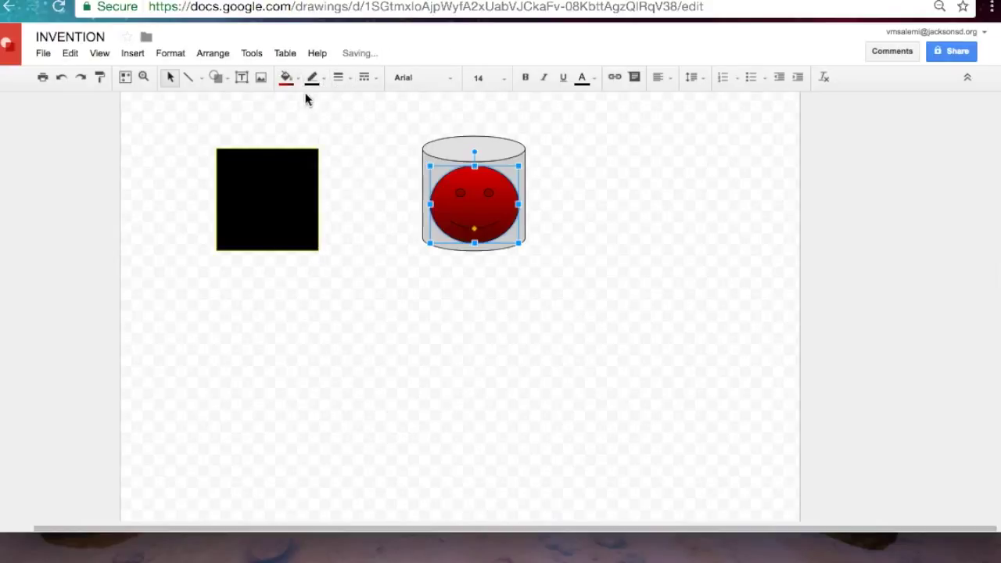
pyautogui.click(300, 85)
pyautogui.click(311, 178)
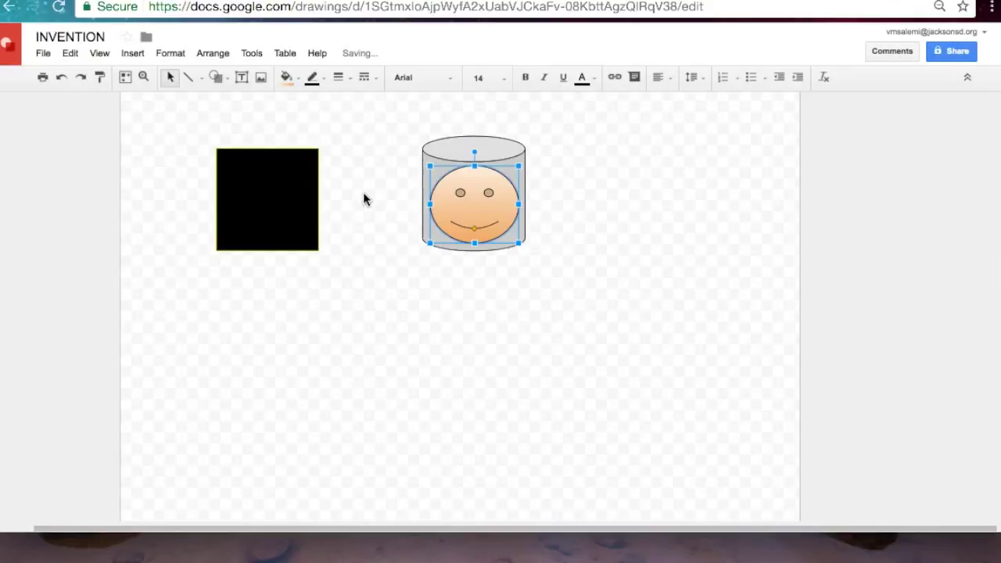
# Step: Draw a cube below the cylinder head and make it taller
pyautogui.click(562, 279)
pyautogui.click(215, 78)
pyautogui.moveTo(243, 104)
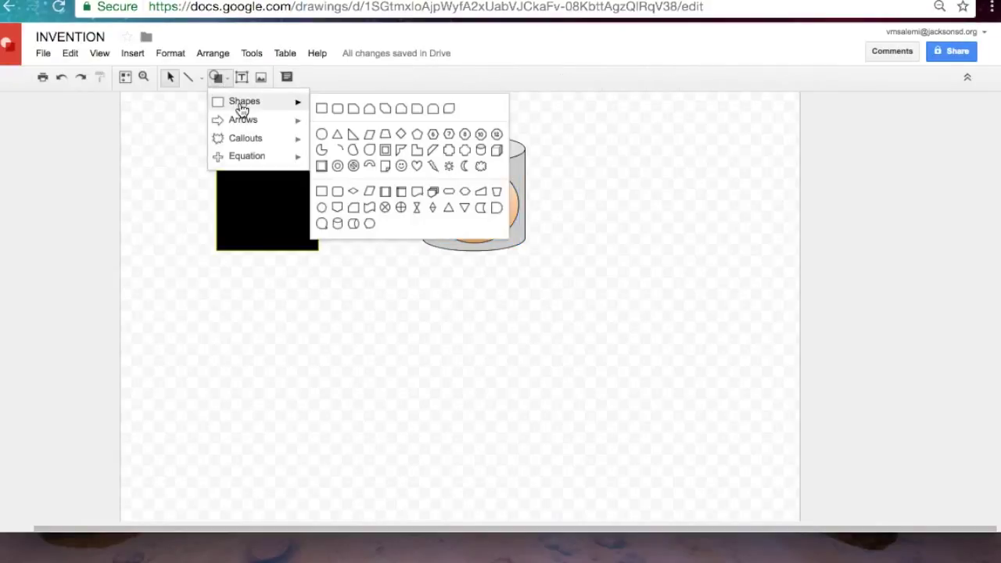
pyautogui.click(498, 156)
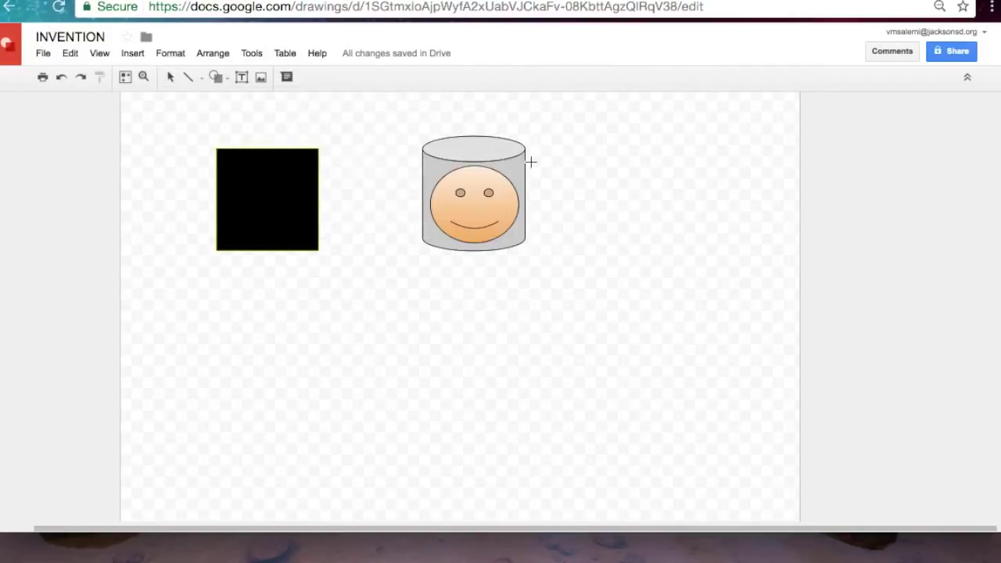
pyautogui.moveTo(571, 168); pyautogui.dragTo(347, 355)
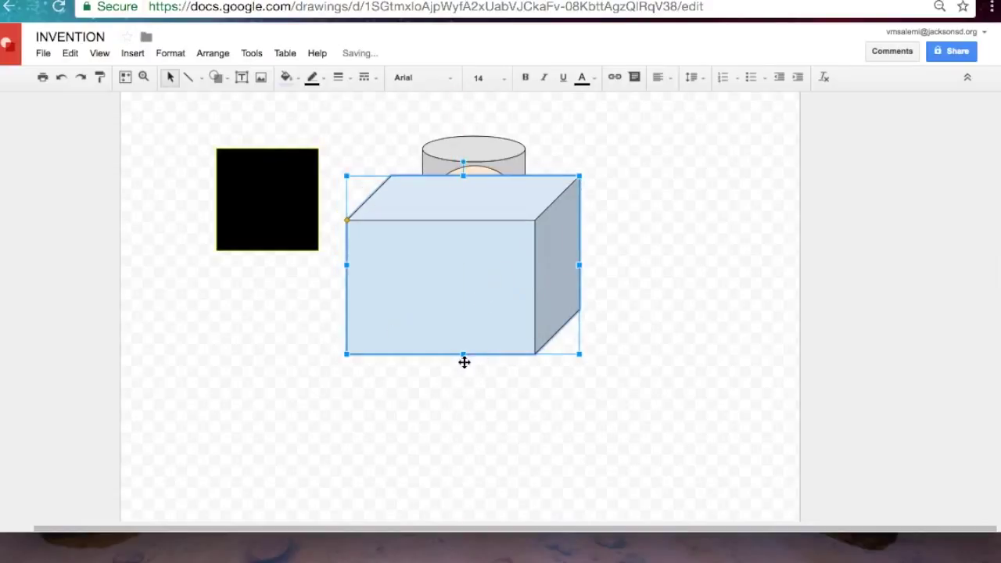
pyautogui.moveTo(463, 355); pyautogui.dragTo(462, 385)
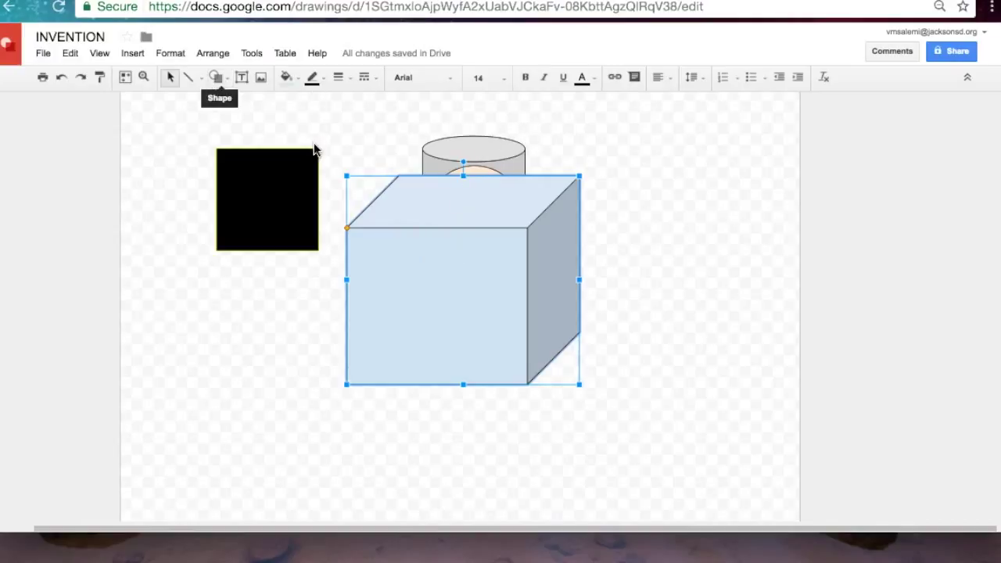
# Step: Send the cube to back, then nudge, shrink and centre it under the head
pyautogui.click(212, 55)
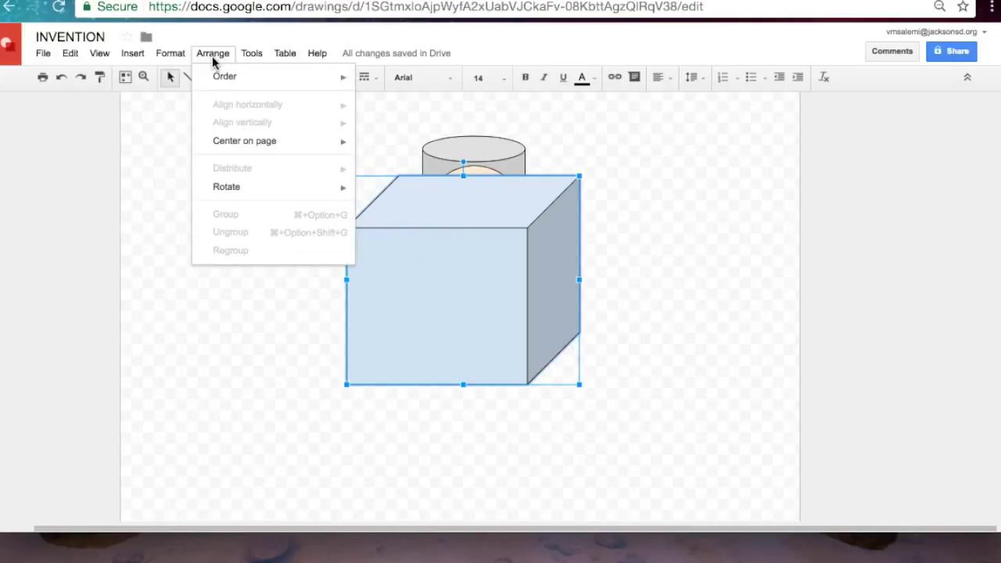
pyautogui.moveTo(256, 78)
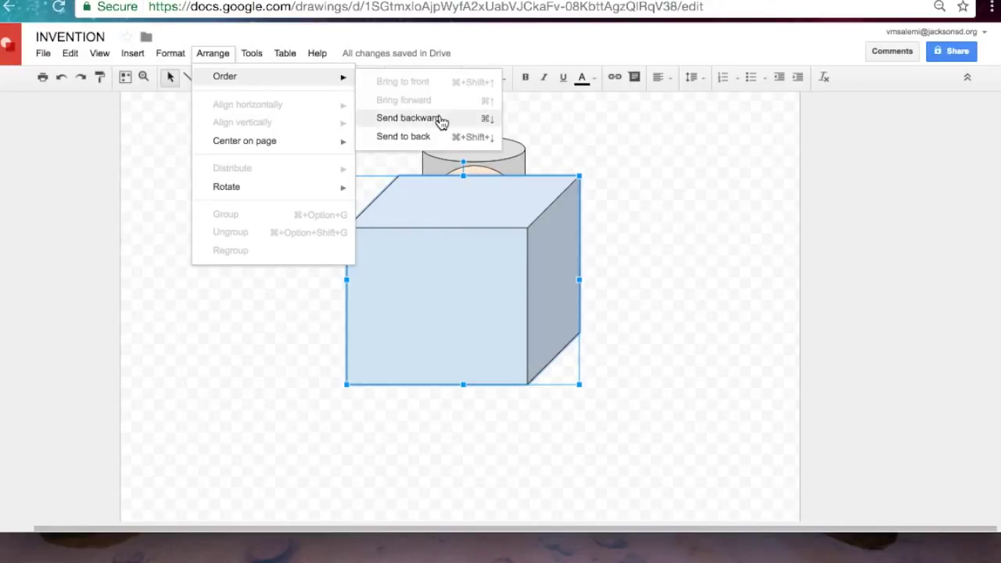
pyautogui.click(417, 138)
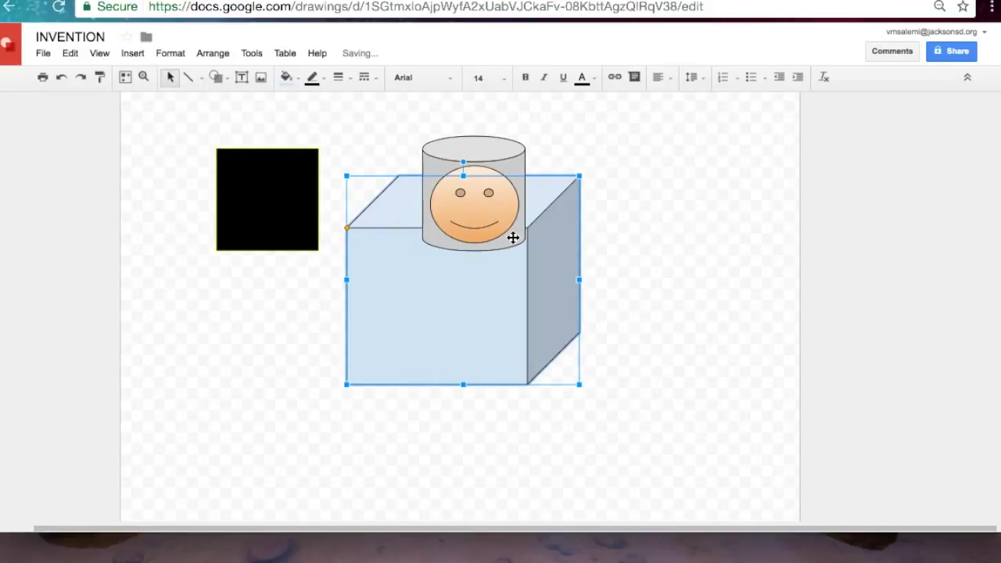
pyautogui.press('Down')
pyautogui.press('Down')
pyautogui.press('Down')
pyautogui.press('Down')
pyautogui.press('Down')
pyautogui.press('Down')
pyautogui.press('Down')
pyautogui.press('Down')
pyautogui.press('Down')
pyautogui.press('Down')
pyautogui.press('Right')
pyautogui.press('Right')
pyautogui.press('Right')
pyautogui.press('Right')
pyautogui.press('Right')
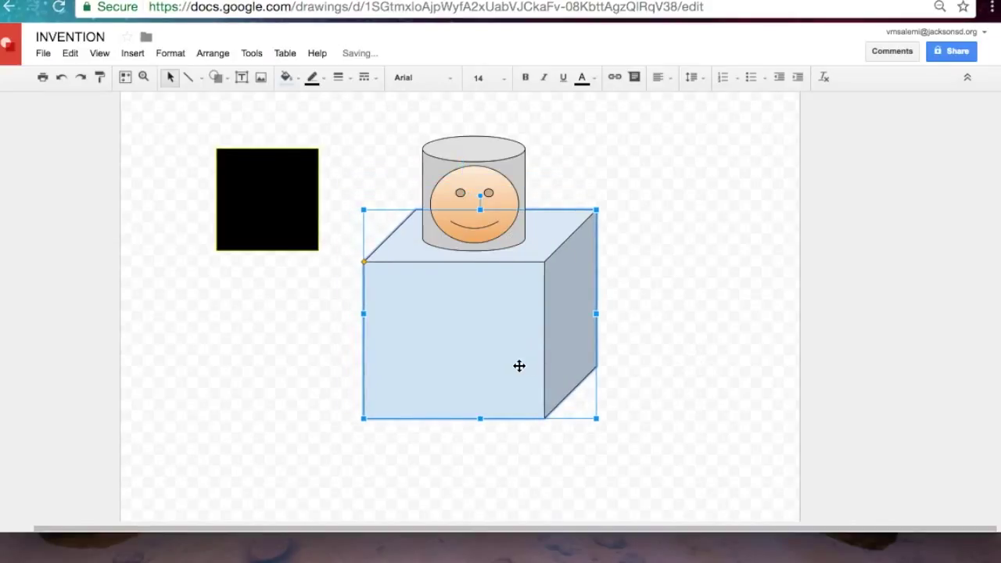
pyautogui.press('Down')
pyautogui.press('Down')
pyautogui.press('Right')
pyautogui.press('Right')
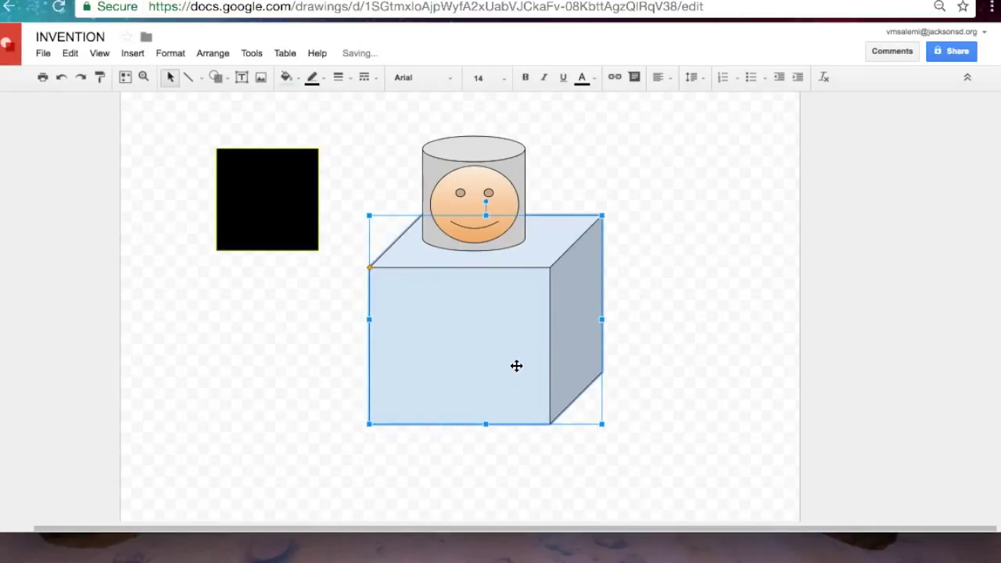
pyautogui.press('Left')
pyautogui.press('Left')
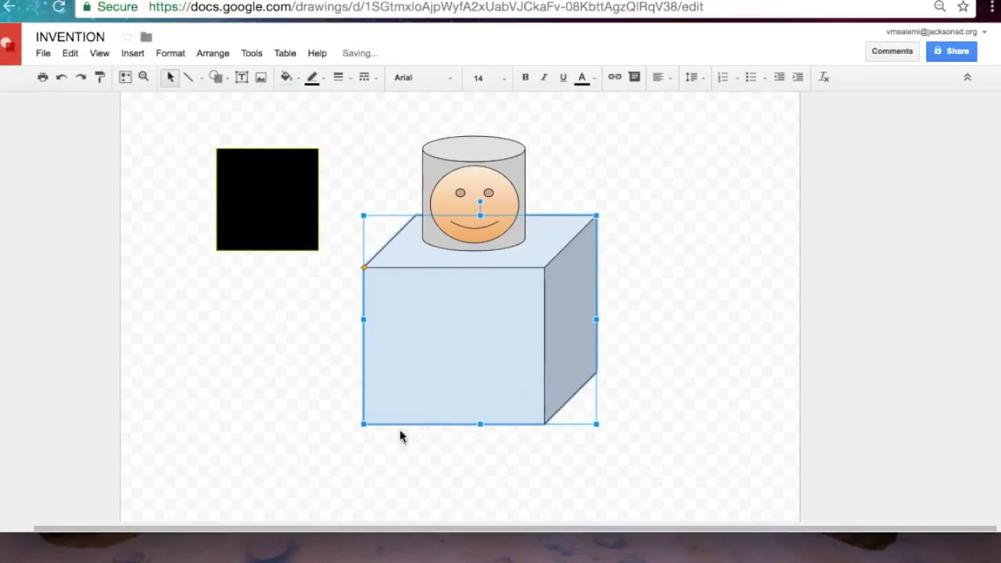
pyautogui.moveTo(597, 424); pyautogui.dragTo(540, 364)
pyautogui.moveTo(441, 308); pyautogui.dragTo(467, 319)
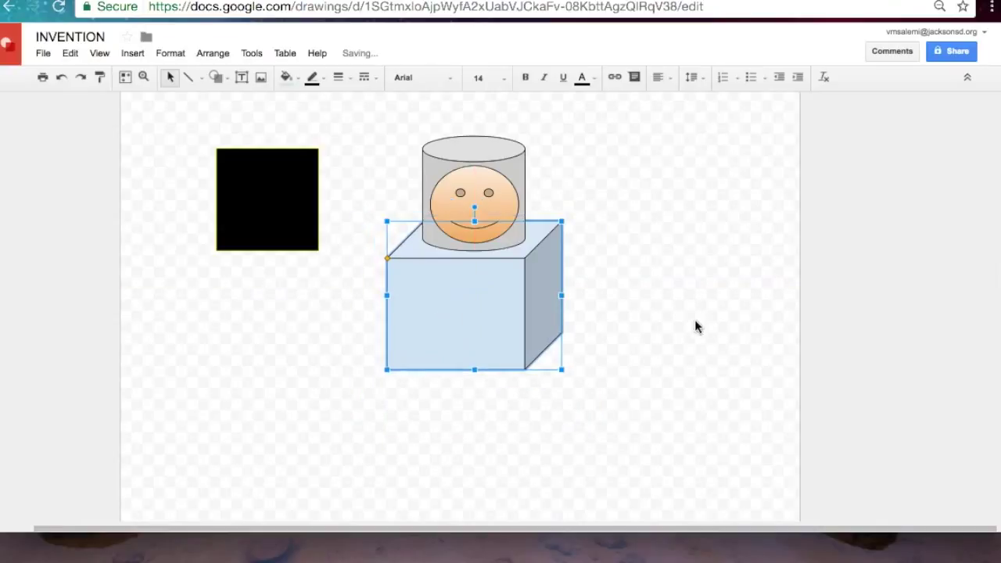
pyautogui.click(646, 341)
# Step: Draw a new cylinder to the right of the cube body and move it against the cube
pyautogui.click(516, 305)
pyautogui.click(341, 138)
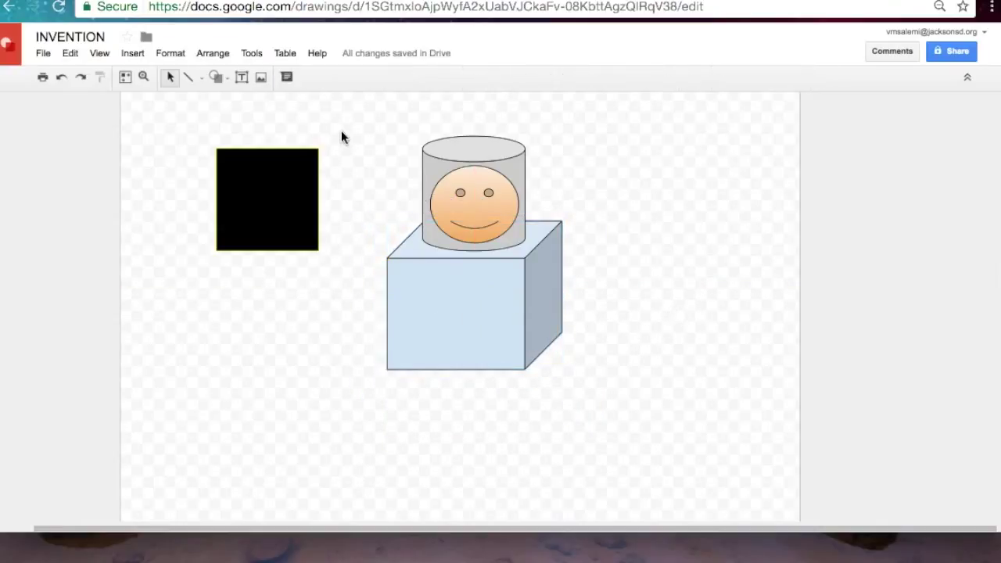
pyautogui.click(216, 76)
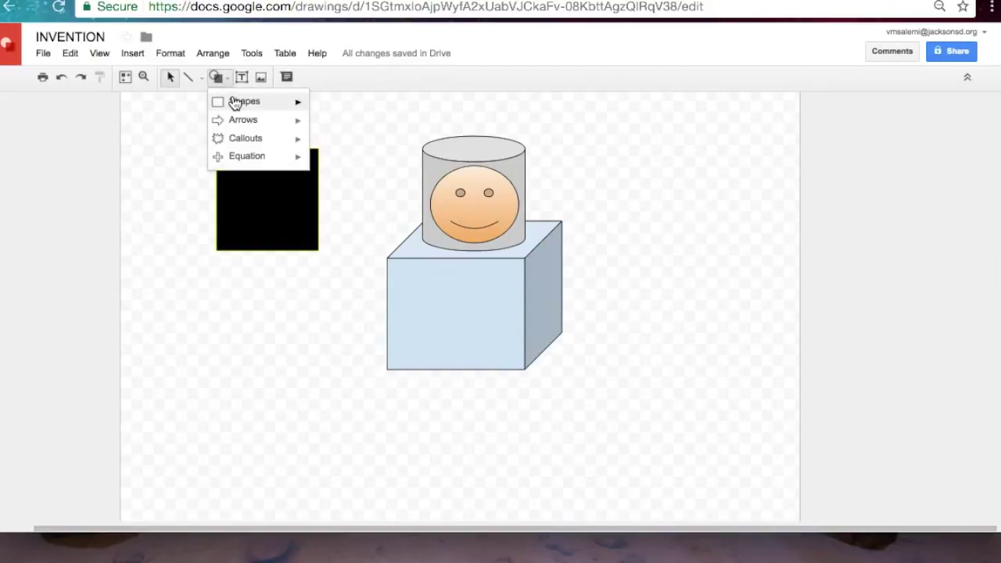
pyautogui.moveTo(234, 104)
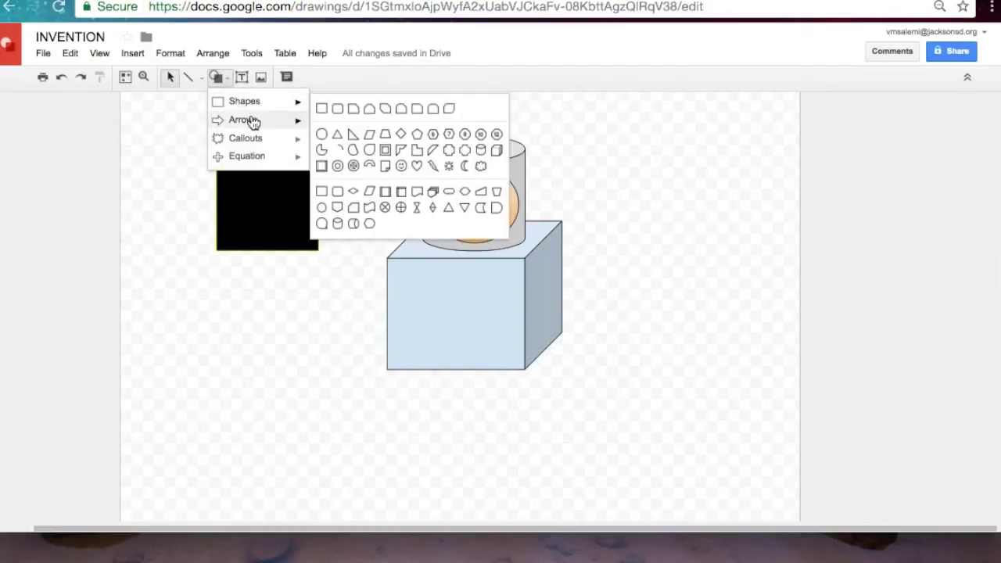
pyautogui.moveTo(255, 147)
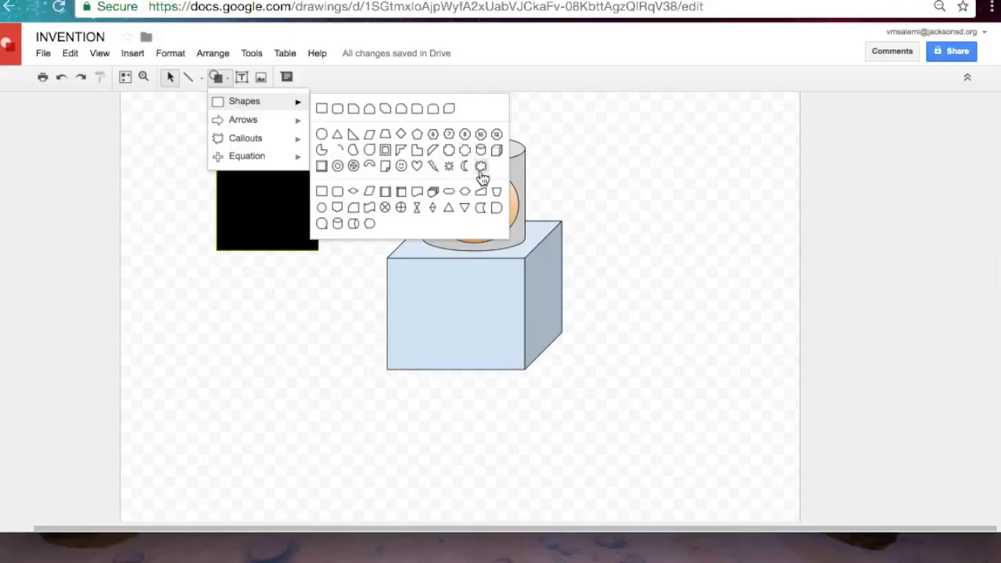
pyautogui.click(353, 226)
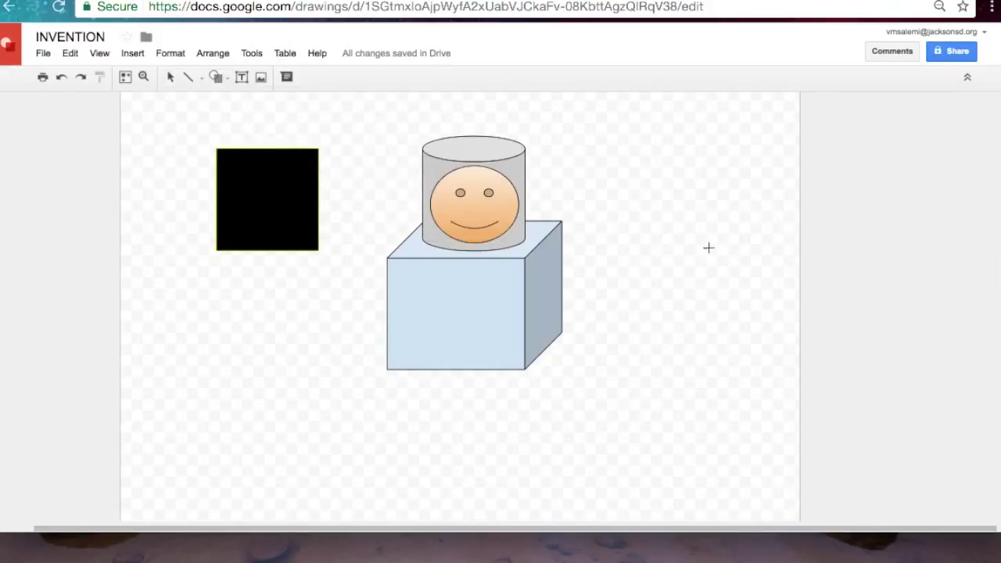
pyautogui.moveTo(709, 227); pyautogui.dragTo(560, 282)
pyautogui.moveTo(613, 264); pyautogui.dragTo(590, 286)
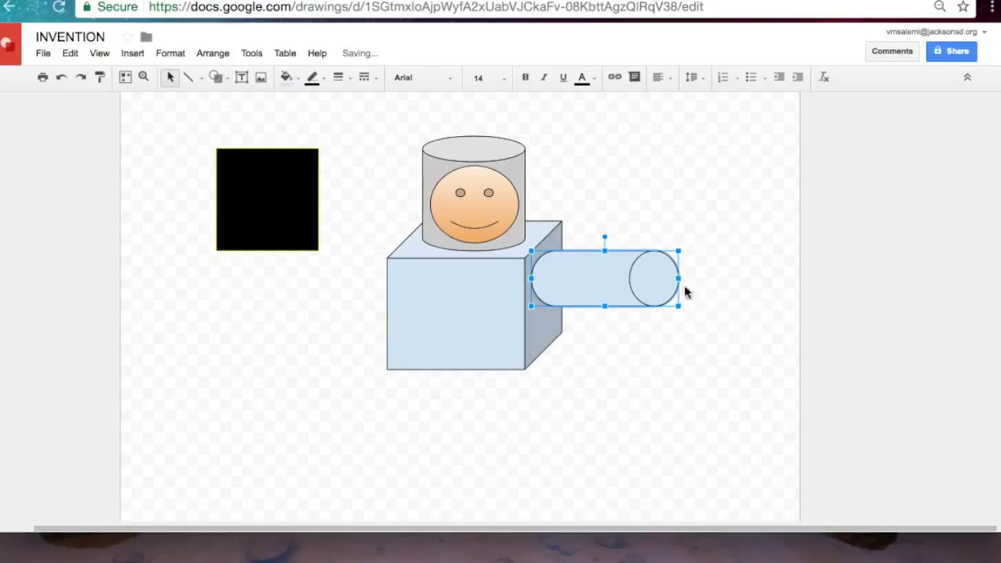
# Step: Shorten the arm cylinder in height and length and tilt it slightly clockwise
pyautogui.moveTo(606, 248); pyautogui.dragTo(605, 263)
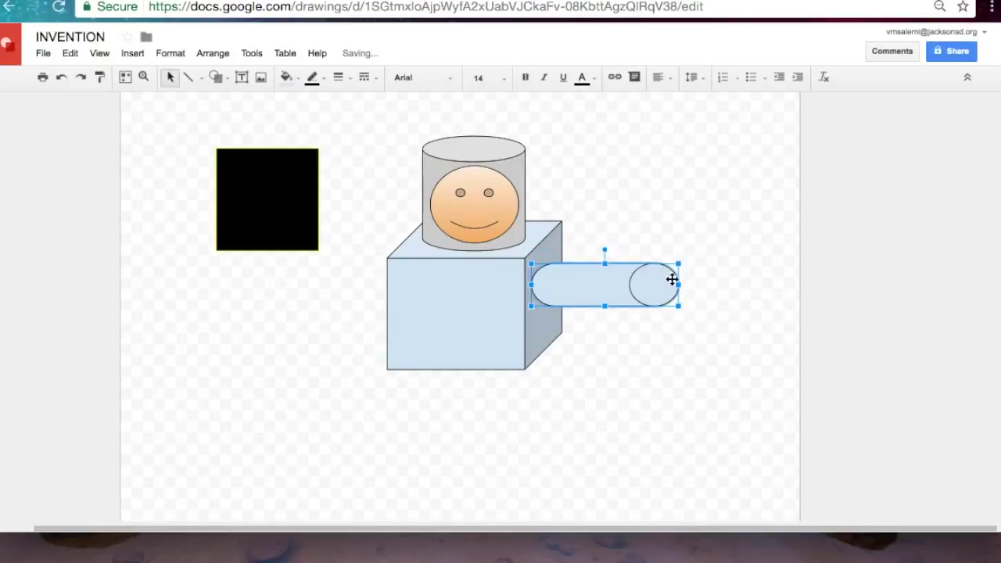
pyautogui.moveTo(678, 285); pyautogui.dragTo(614, 285)
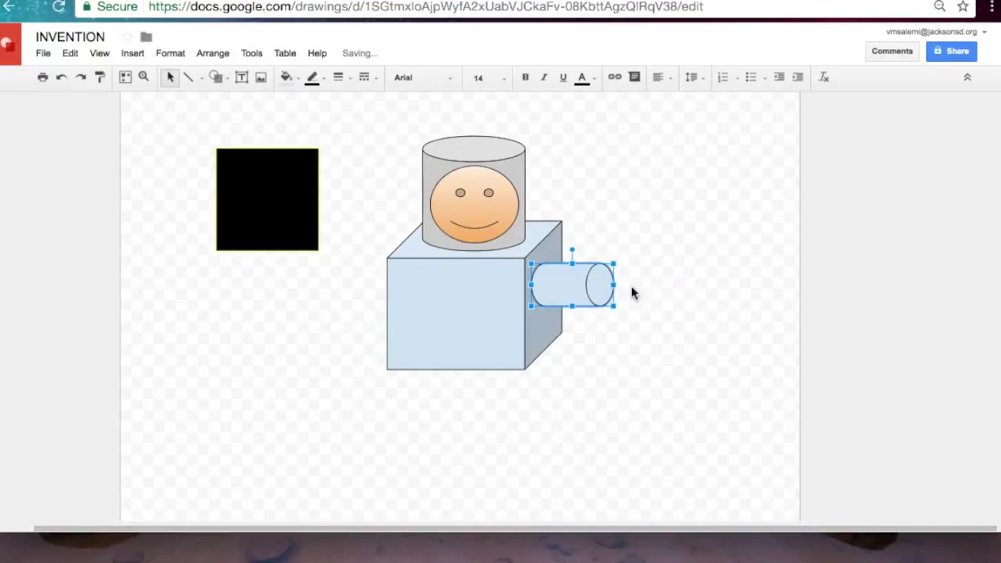
pyautogui.moveTo(572, 250); pyautogui.dragTo(581, 246)
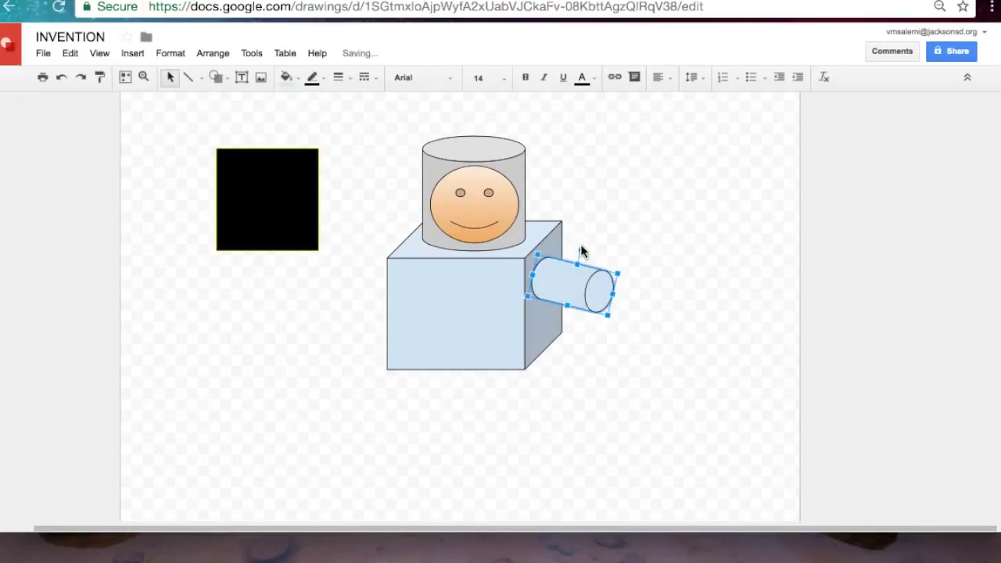
pyautogui.click(627, 238)
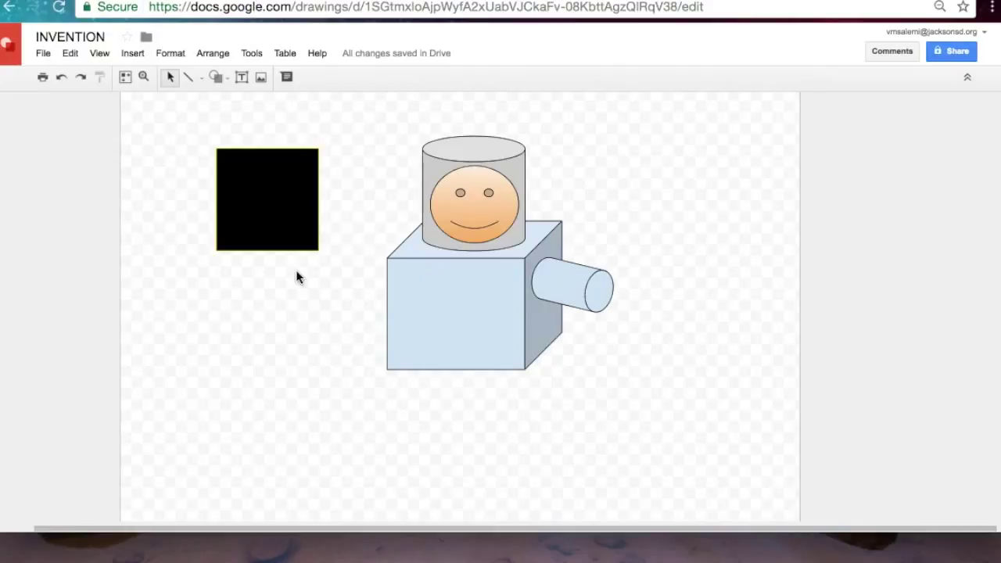
# Step: Duplicate the right arm with Ctrl+D, flip the copy vertically and move it to the cube's left edge
pyautogui.click(577, 284)
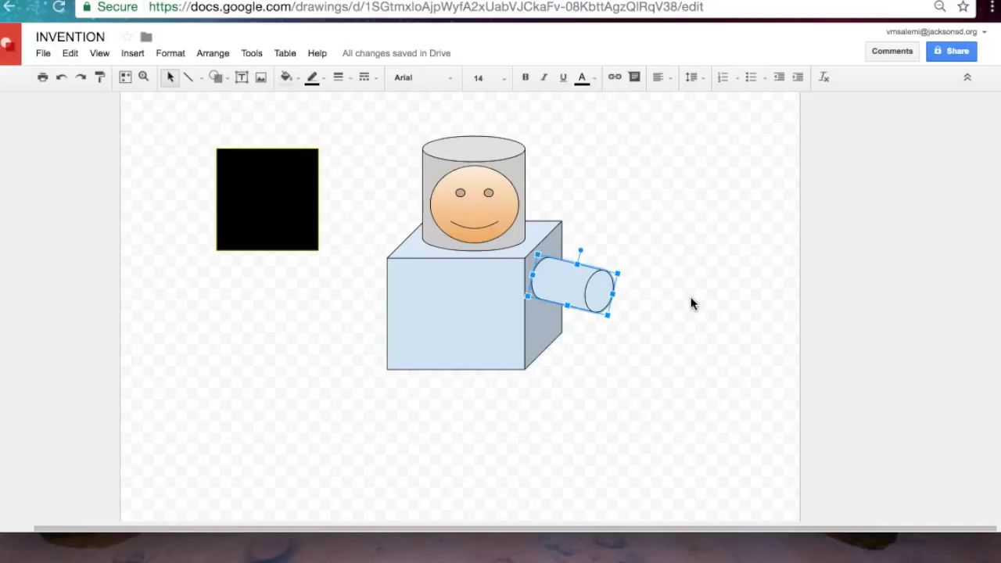
pyautogui.hotkey('ctrl', 'd')
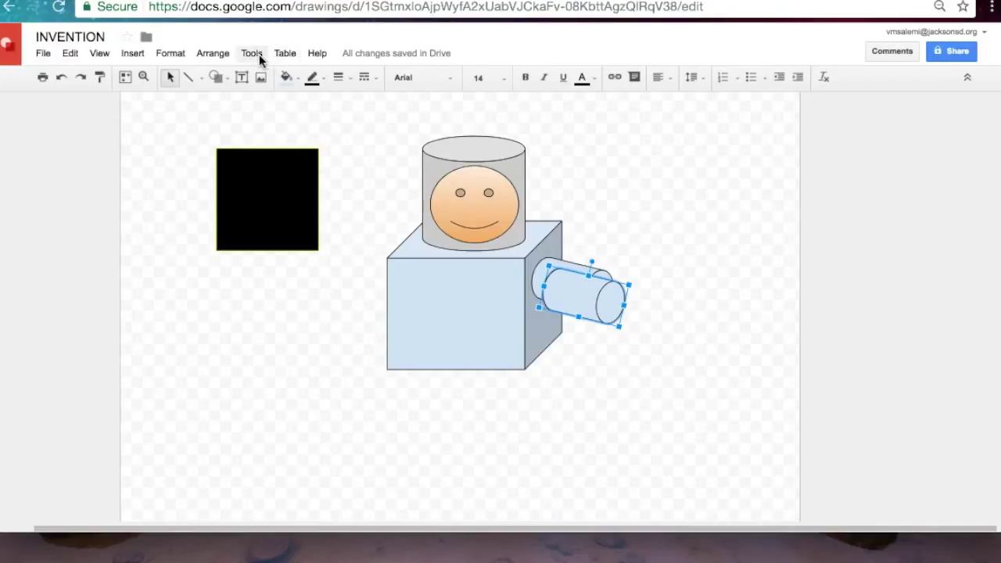
pyautogui.click(225, 52)
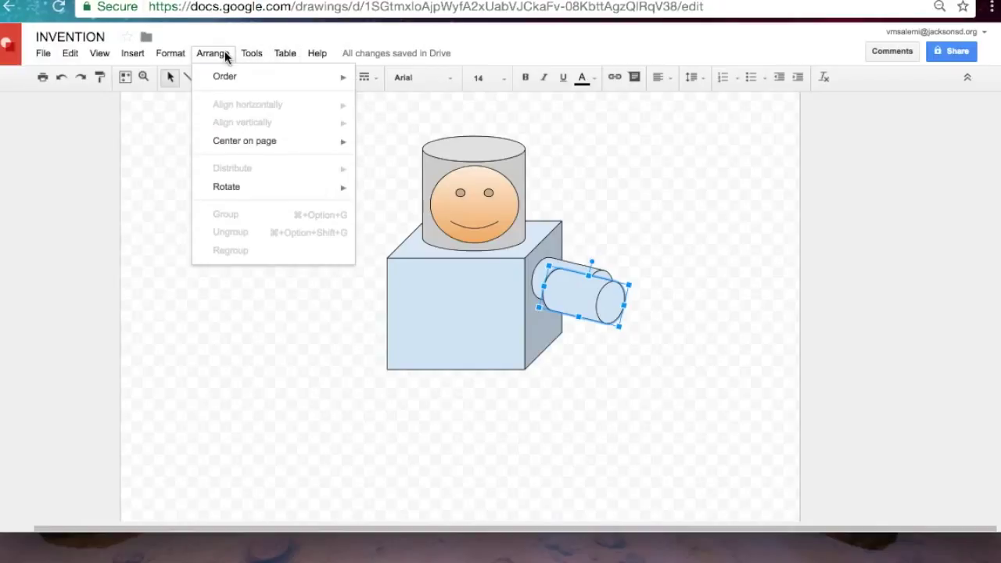
pyautogui.moveTo(251, 198)
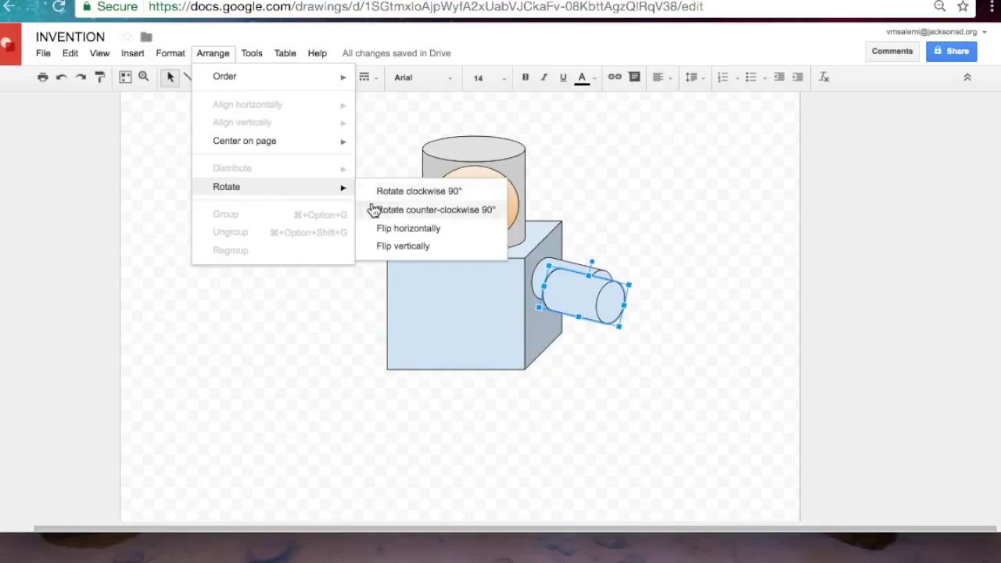
pyautogui.click(416, 245)
pyautogui.press('Left')
pyautogui.press('Left')
pyautogui.press('Left')
pyautogui.press('Left')
pyautogui.press('Left')
pyautogui.press('Left')
pyautogui.press('Left')
pyautogui.press('Left')
pyautogui.press('Left')
pyautogui.press('Left')
pyautogui.press('Left')
pyautogui.press('Left')
pyautogui.press('Left')
pyautogui.press('Left')
pyautogui.press('Left')
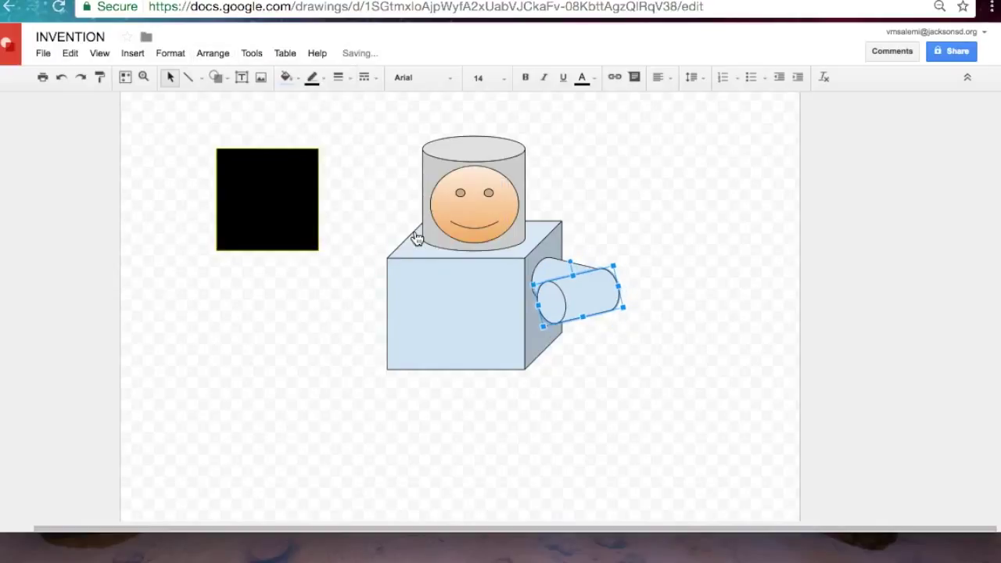
pyautogui.press('Left')
pyautogui.press('Left')
pyautogui.press('Left')
pyautogui.press('Left')
pyautogui.press('Left')
pyautogui.press('Left')
pyautogui.press('Left')
pyautogui.press('Left')
pyautogui.press('Left')
pyautogui.press('Left')
pyautogui.press('Left')
pyautogui.press('Left')
pyautogui.press('Left')
pyautogui.press('Left')
pyautogui.press('Left')
pyautogui.press('Left')
pyautogui.press('Left')
pyautogui.press('Left')
pyautogui.press('Left')
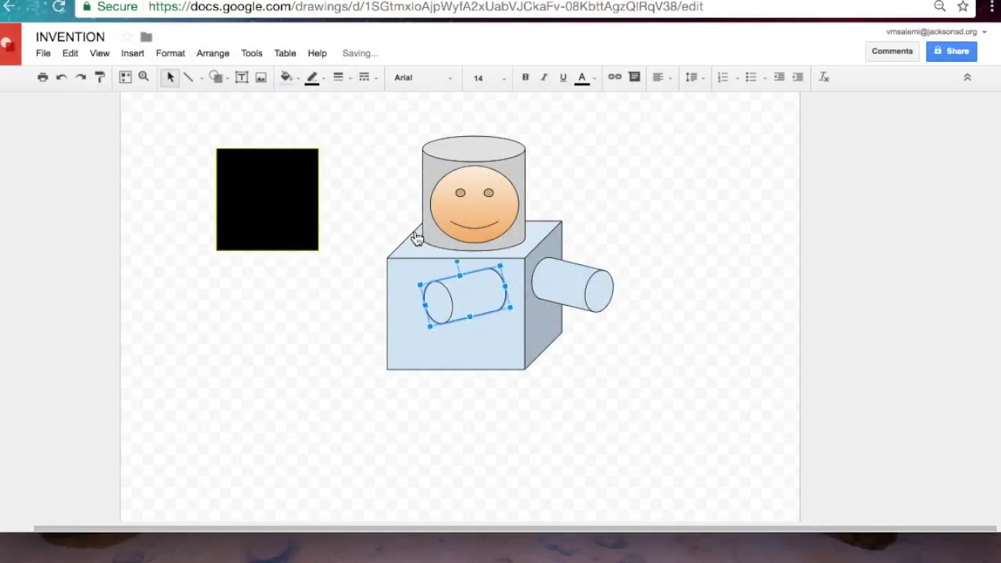
pyautogui.press('Left')
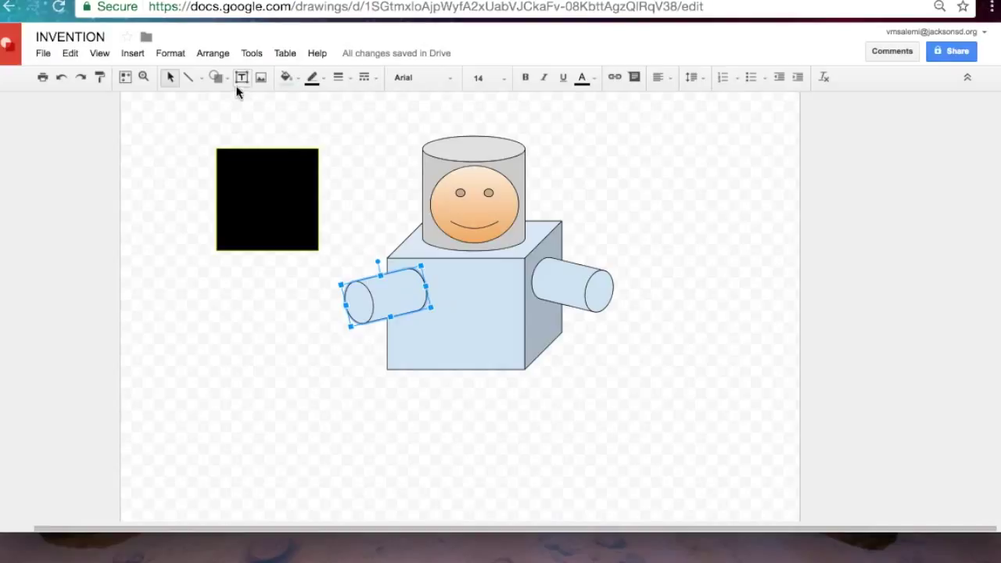
# Step: Send the left arm behind the cube and nudge it up and left into place
pyautogui.click(221, 59)
pyautogui.moveTo(237, 81)
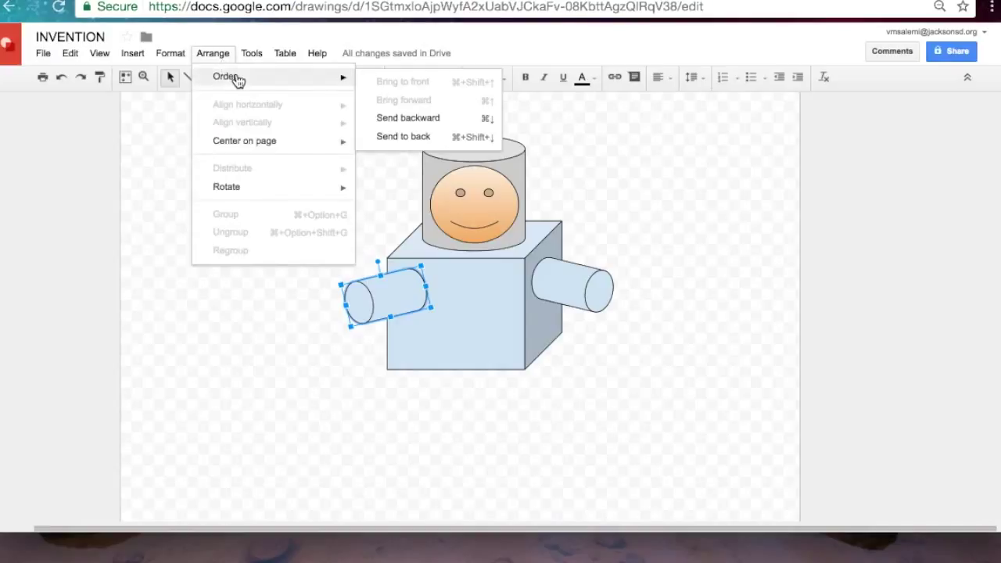
pyautogui.click(391, 136)
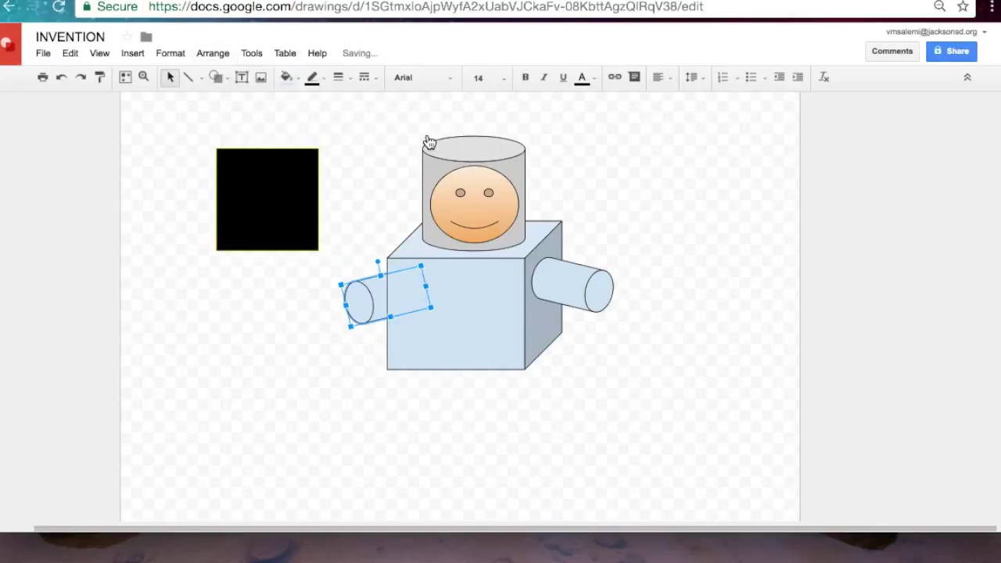
pyautogui.press('Left')
pyautogui.press('Left')
pyautogui.press('Left')
pyautogui.press('Up')
pyautogui.press('Up')
pyautogui.press('Up')
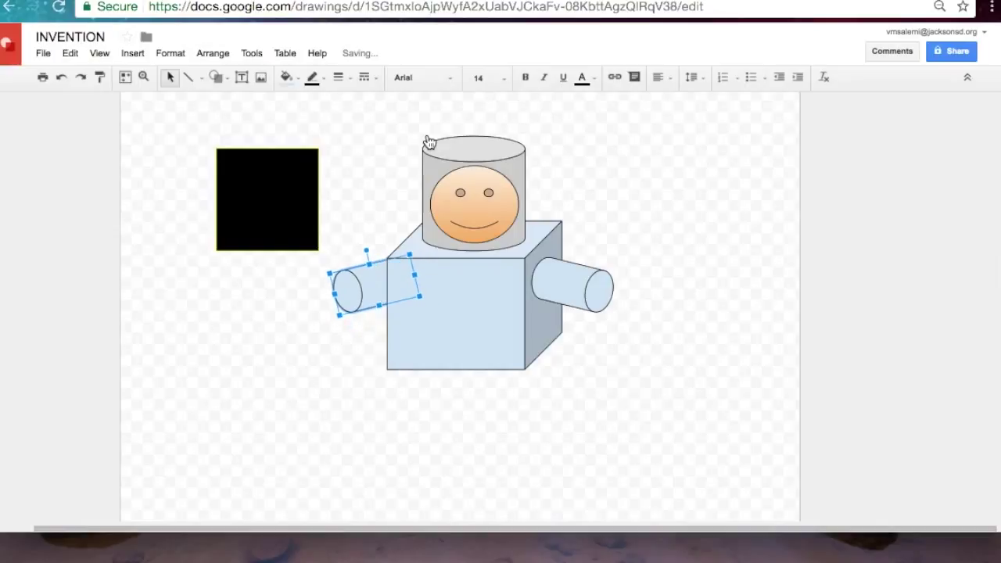
pyautogui.press('Left')
pyautogui.press('Left')
pyautogui.press('Up')
pyautogui.press('Up')
pyautogui.press('Down')
pyautogui.press('Down')
pyautogui.press('Down')
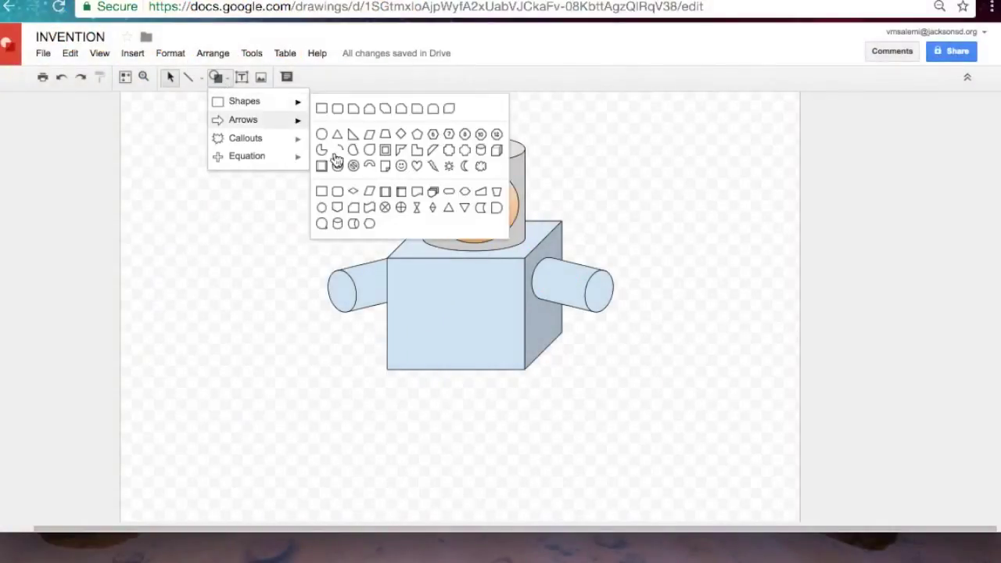
# Step: Draw a cylinder, rotate it upright under the body, and send it behind the cube
pyautogui.click(354, 225)
pyautogui.moveTo(202, 158)
pyautogui.mouseDown()
pyautogui.moveTo(250, 174)
pyautogui.moveTo(290, 226)
pyautogui.moveTo(325, 219)
pyautogui.mouseUp()
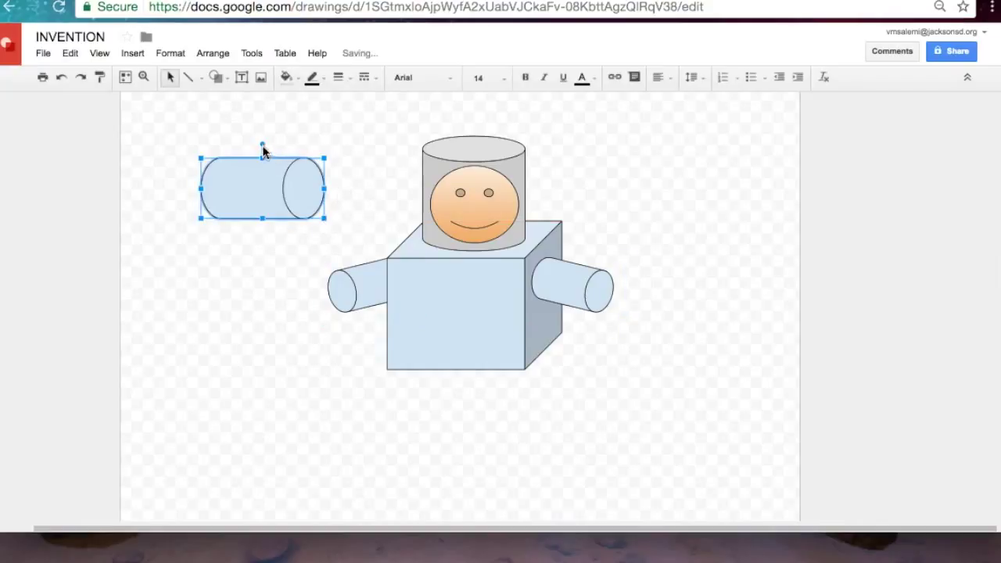
pyautogui.moveTo(264, 144); pyautogui.dragTo(220, 189)
pyautogui.moveTo(279, 190); pyautogui.dragTo(505, 377)
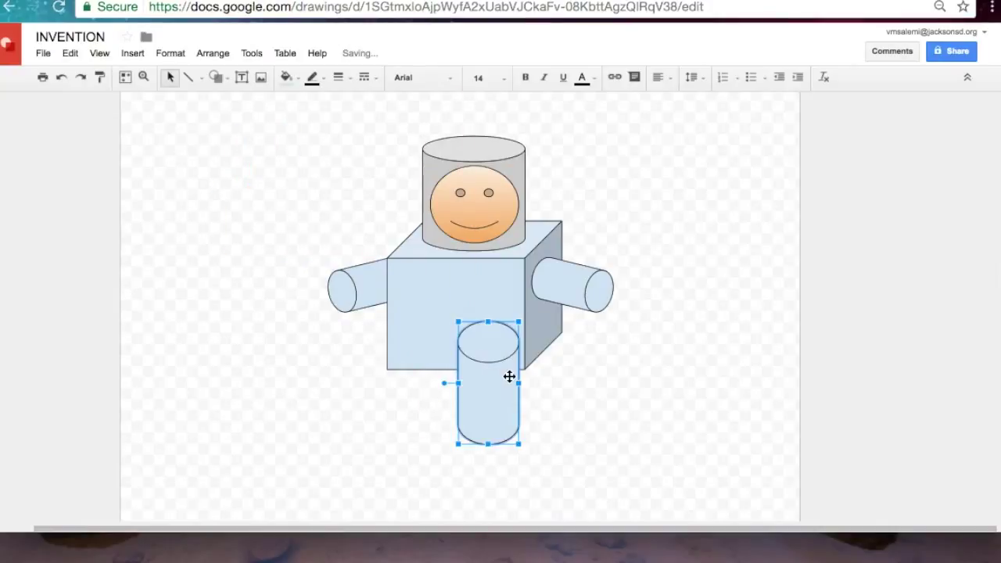
pyautogui.click(218, 54)
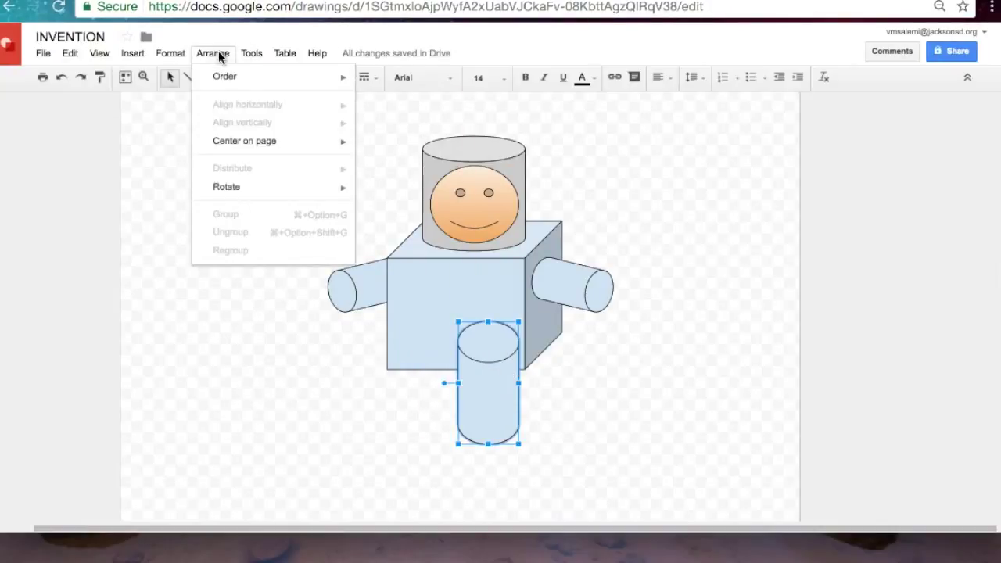
pyautogui.moveTo(234, 76)
pyautogui.click(384, 136)
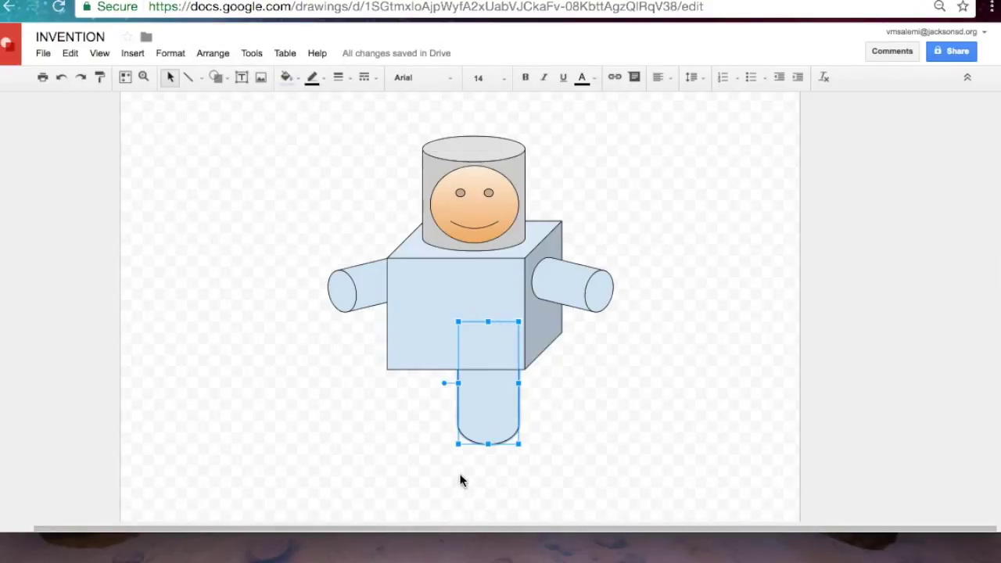
# Step: Duplicate the leg, shift the copy left beside the first, and send it behind the cube
pyautogui.hotkey('ctrl', 'd')
pyautogui.press('Left')
pyautogui.press('Left')
pyautogui.press('Left')
pyautogui.press('Left')
pyautogui.press('Left')
pyautogui.press('Left')
pyautogui.press('Left')
pyautogui.press('Left')
pyautogui.press('Left')
pyautogui.press('Left')
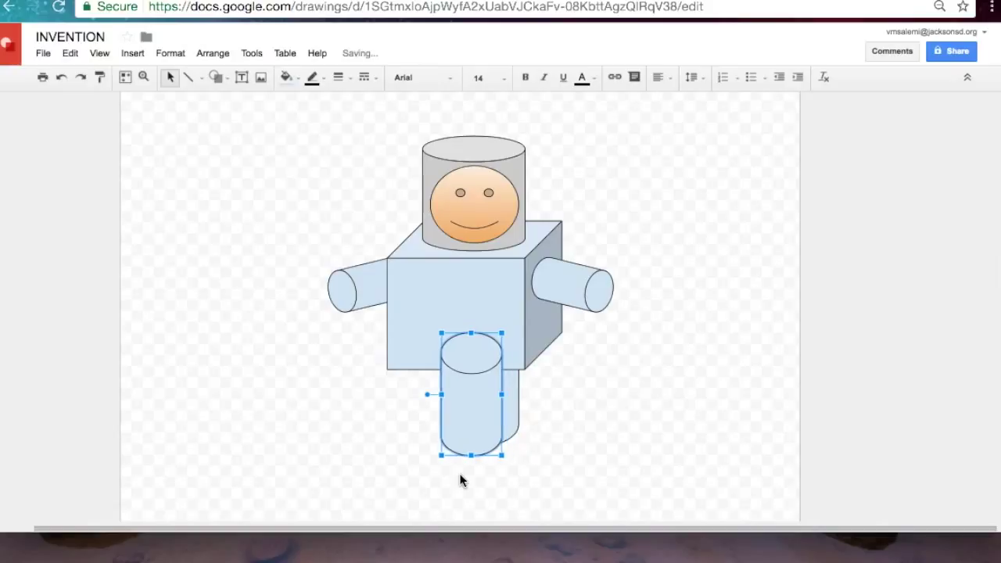
pyautogui.press('Left')
pyautogui.press('Left')
pyautogui.press('Left')
pyautogui.press('Left')
pyautogui.press('Left')
pyautogui.press('Left')
pyautogui.press('Left')
pyautogui.press('Right')
pyautogui.press('Right')
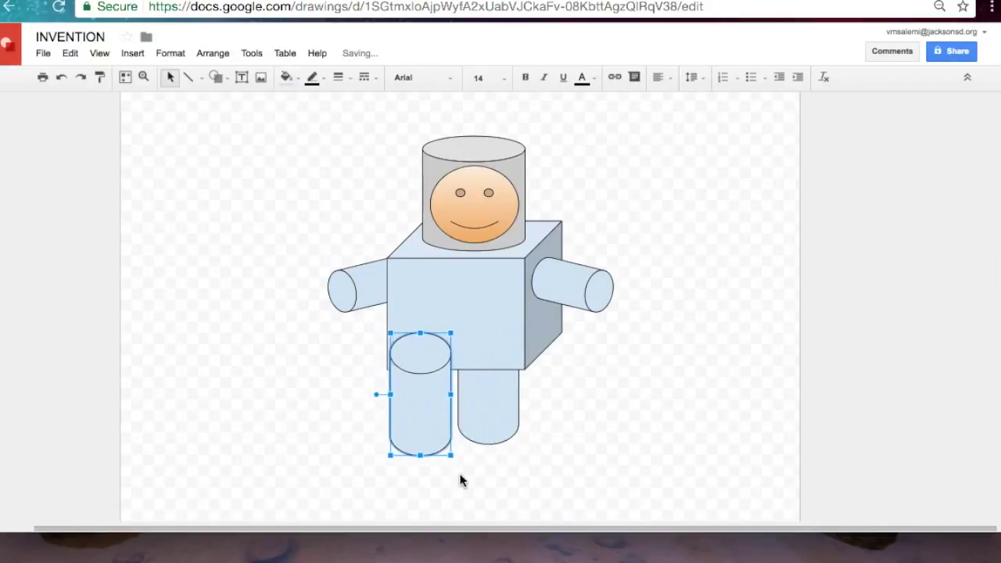
pyautogui.press('Left')
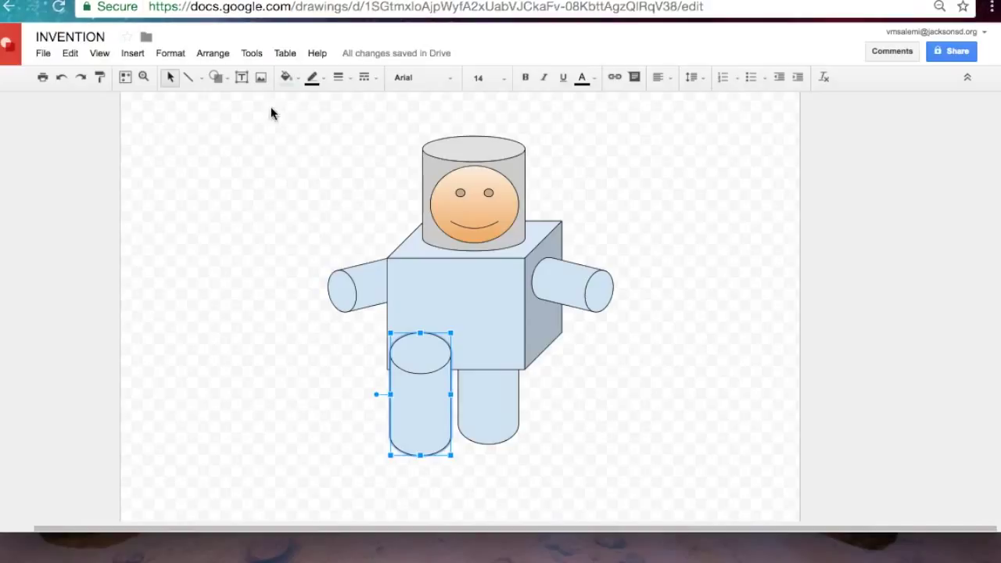
pyautogui.click(222, 57)
pyautogui.moveTo(307, 78)
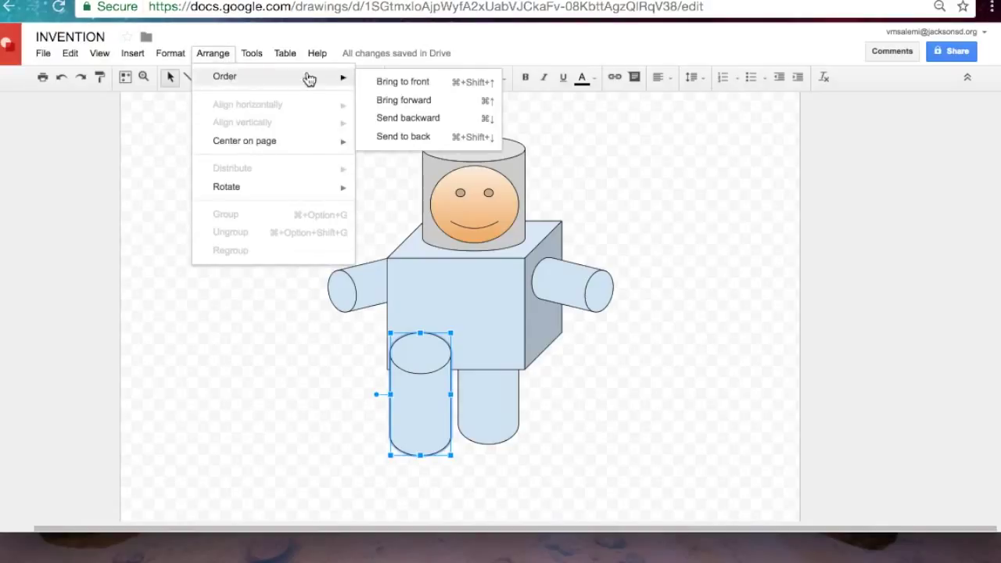
pyautogui.click(429, 140)
pyautogui.press('Up')
pyautogui.press('Up')
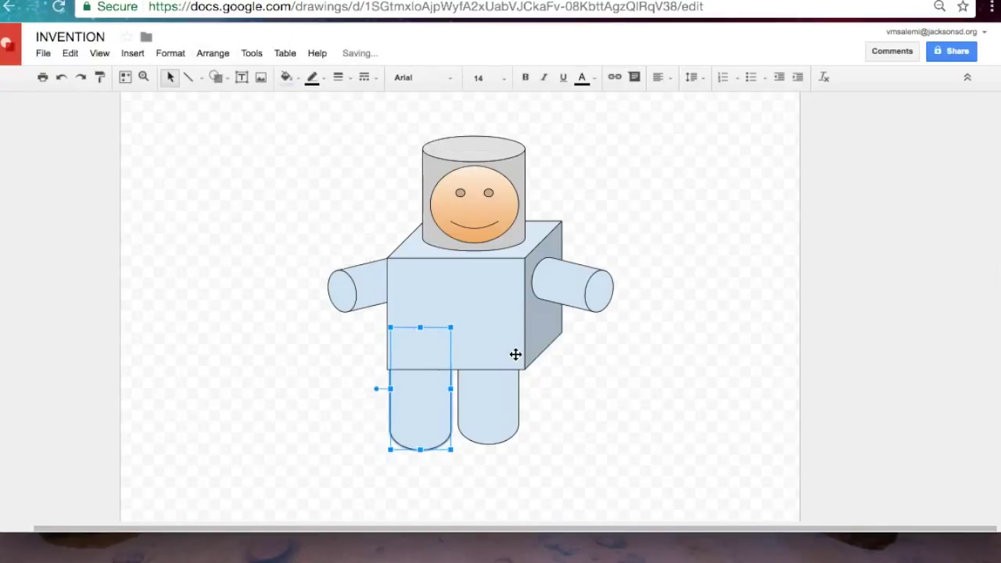
pyautogui.press('Right')
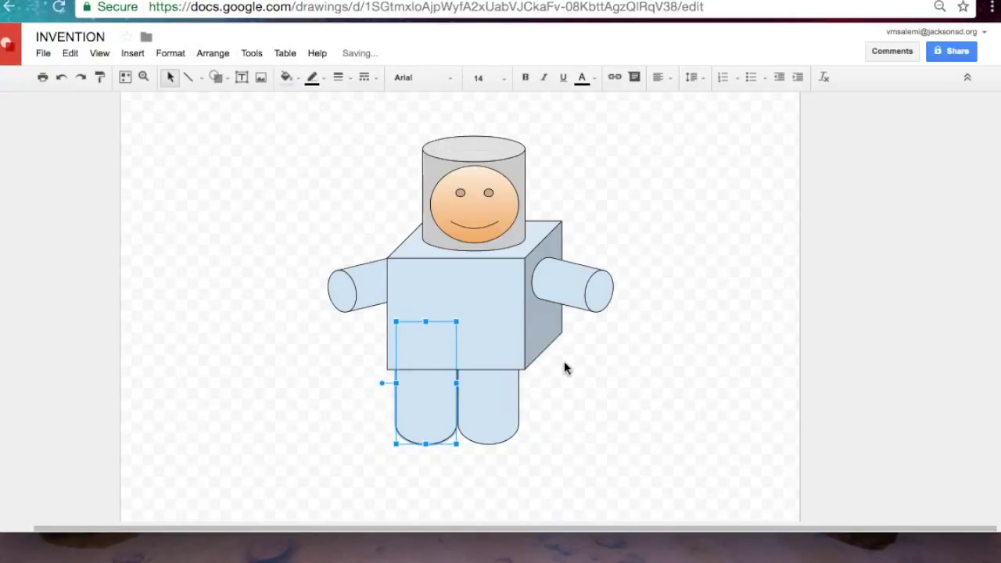